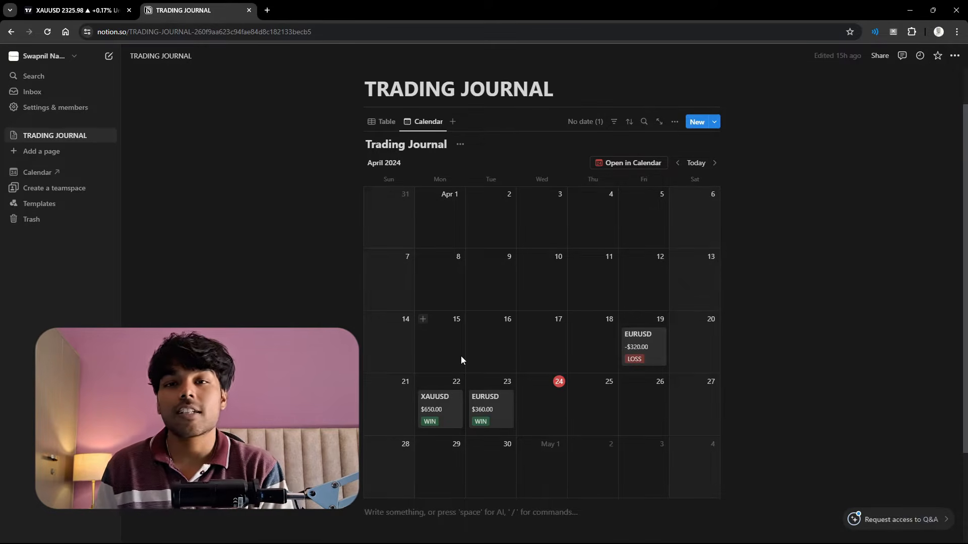
- Search Google for notion in a new browser tab and open the Notion website from the results
{"action": "key", "text": "ctrl+t"}
{"action": "left_click", "coordinate": [451, 222]}
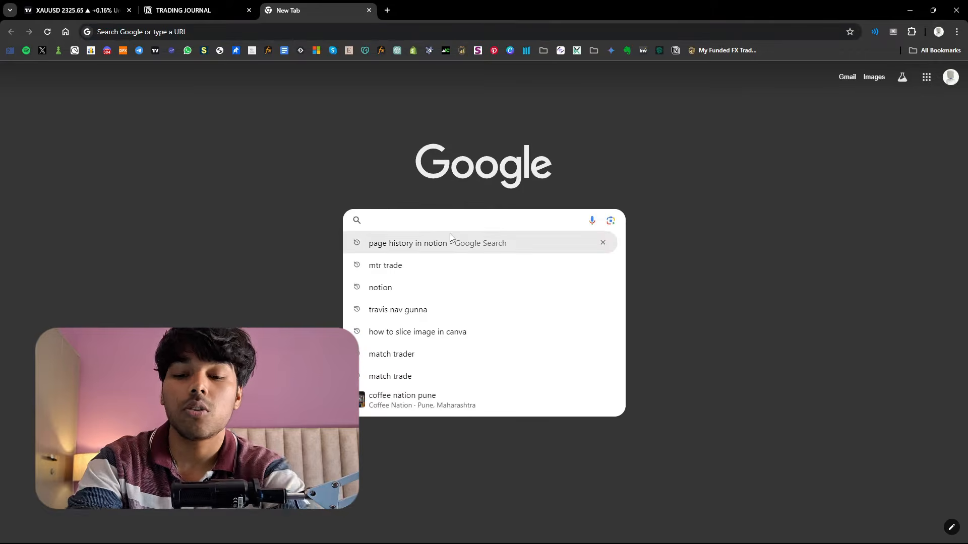
{"action": "type", "text": "not"}
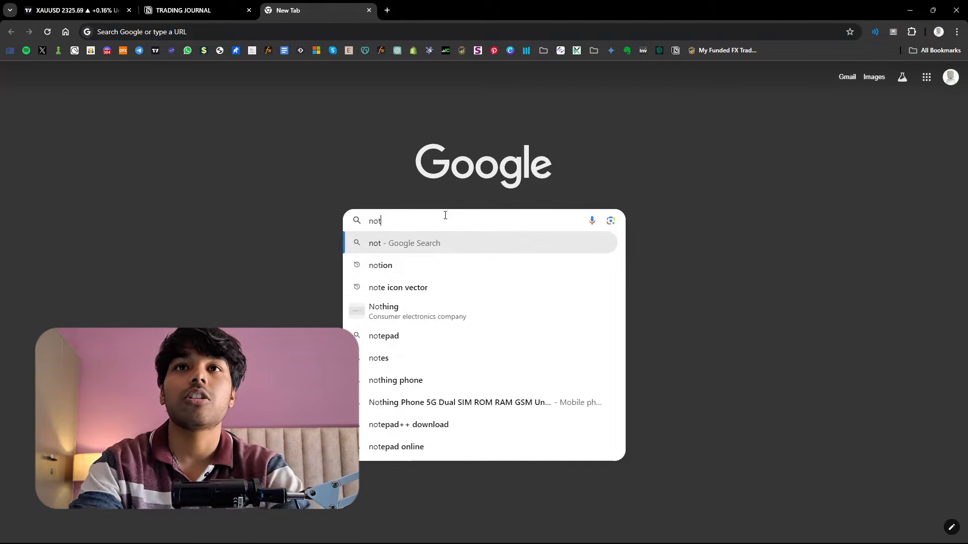
{"action": "left_click", "coordinate": [436, 265]}
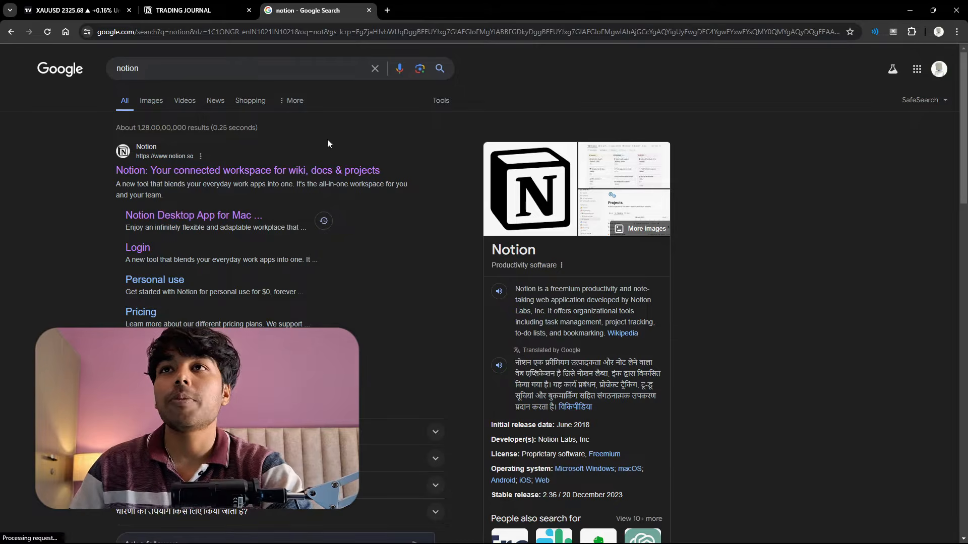
{"action": "left_click", "coordinate": [224, 170]}
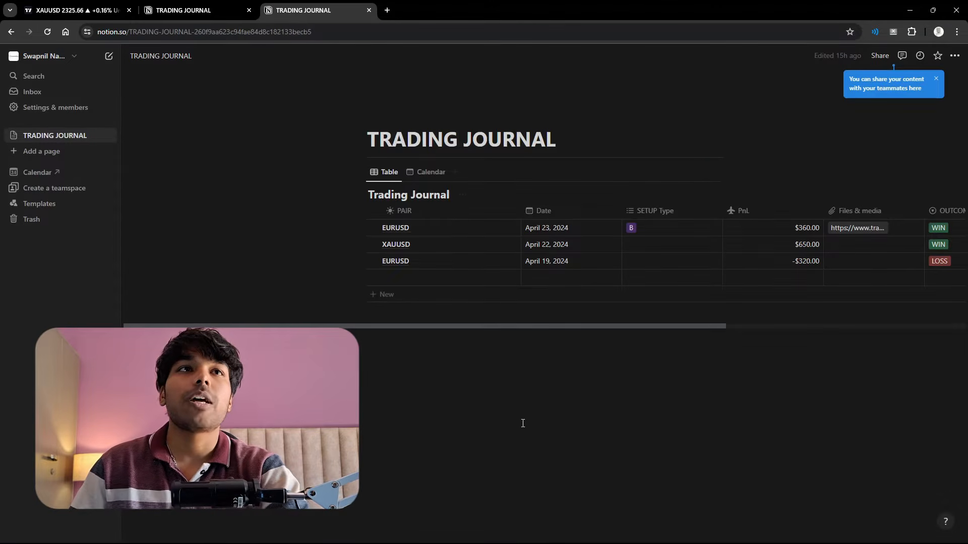
- Add a new page to the workspace and title it "Daily Report Card"
{"action": "left_click", "coordinate": [84, 157]}
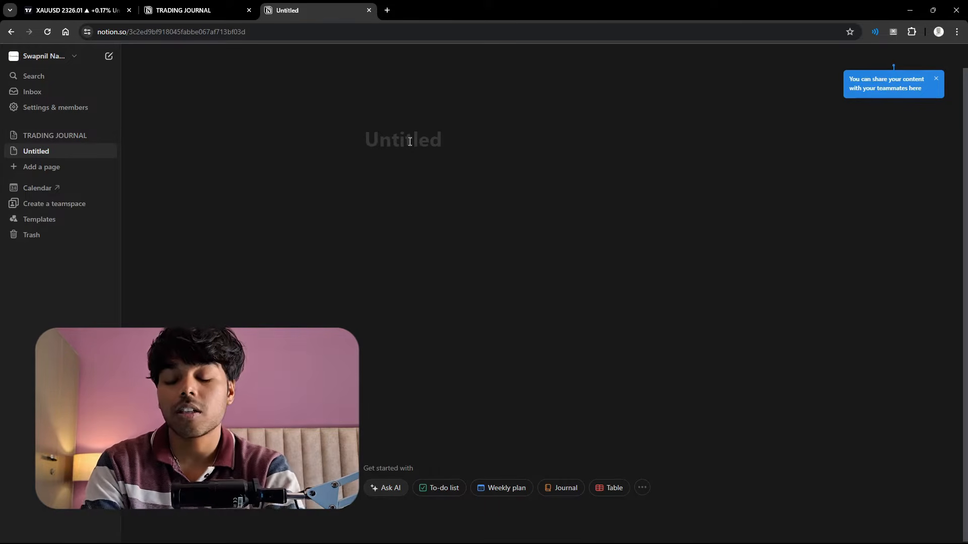
{"action": "type", "text": "Dail"}
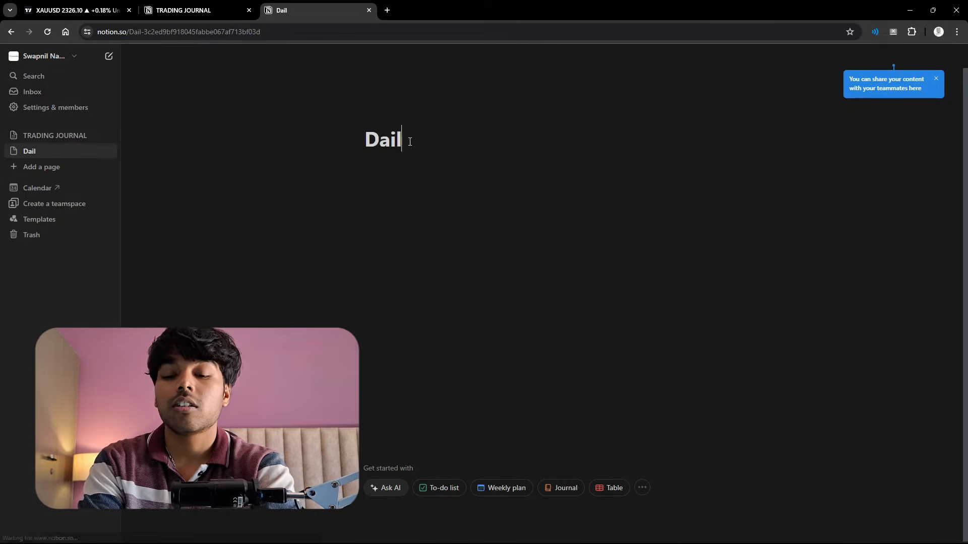
{"action": "type", "text": "y Report "}
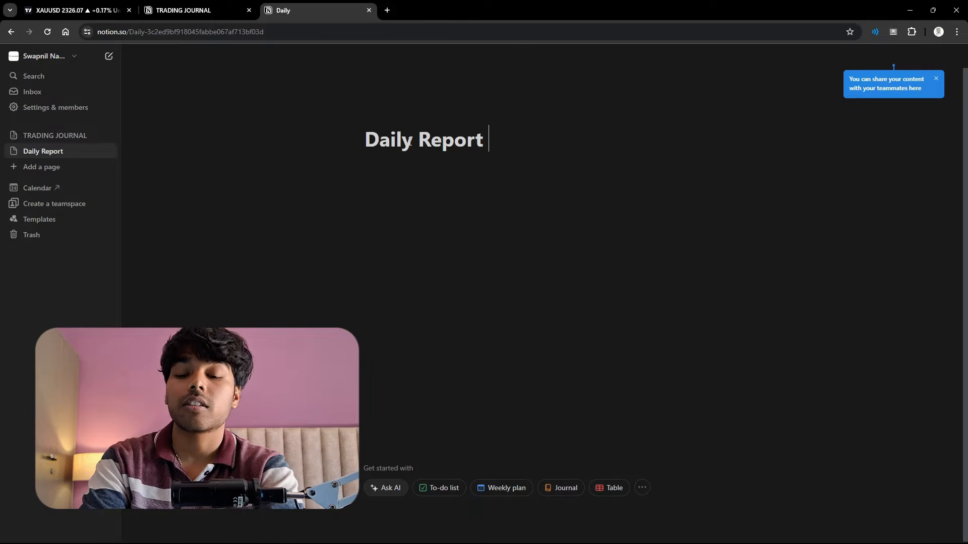
{"action": "type", "text": "Card"}
{"action": "key", "text": "Return"}
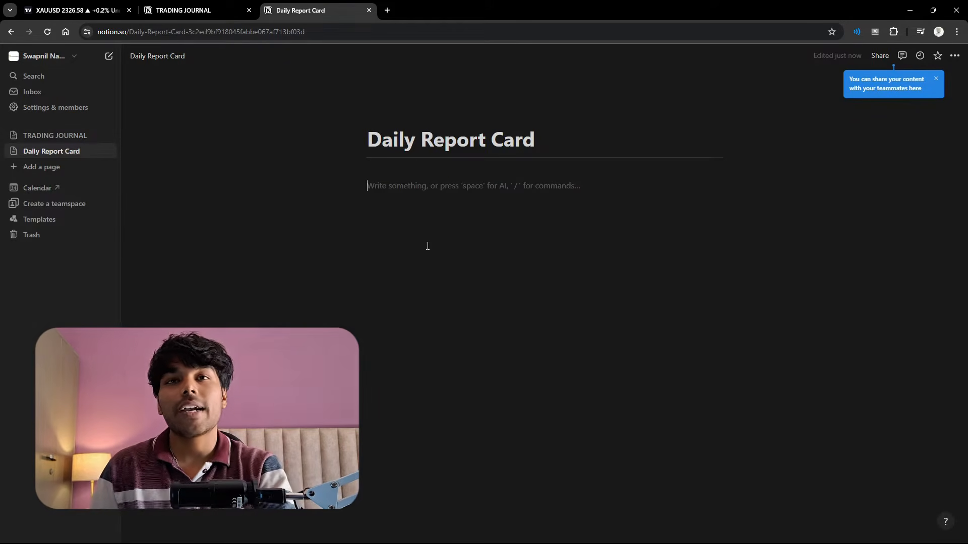
- Insert a table view with a new blank database on the Daily Report Card page and title it "DRC"
{"action": "type", "text": "/"}
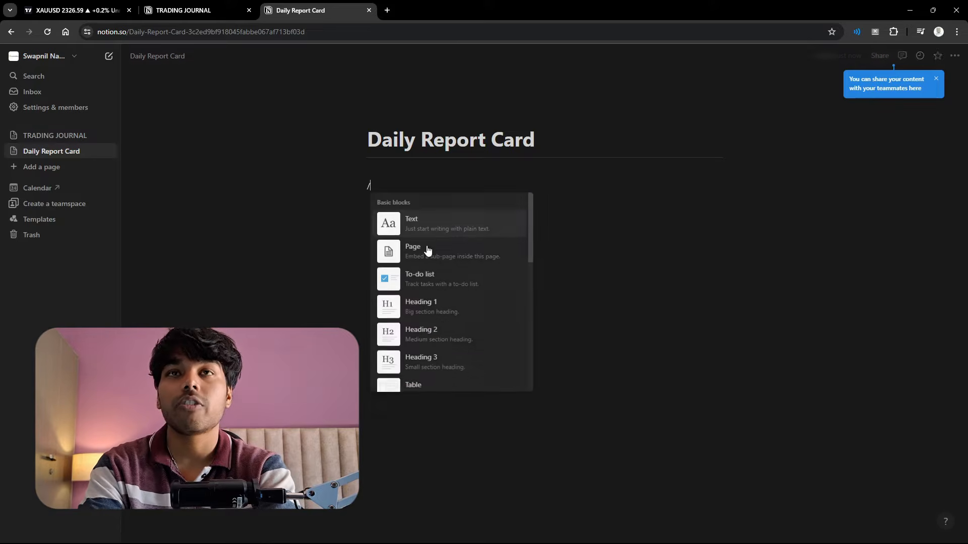
{"action": "type", "text": "view"}
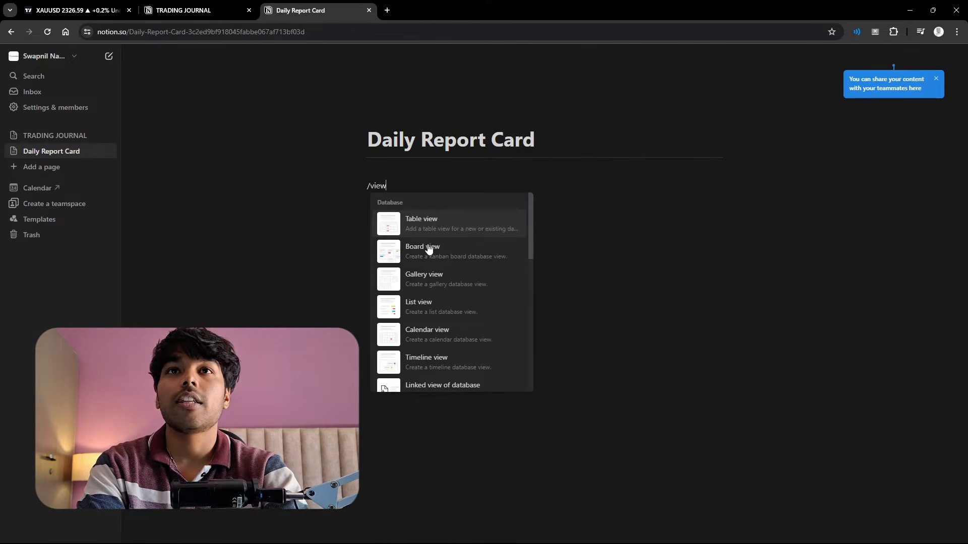
{"action": "left_click", "coordinate": [440, 223]}
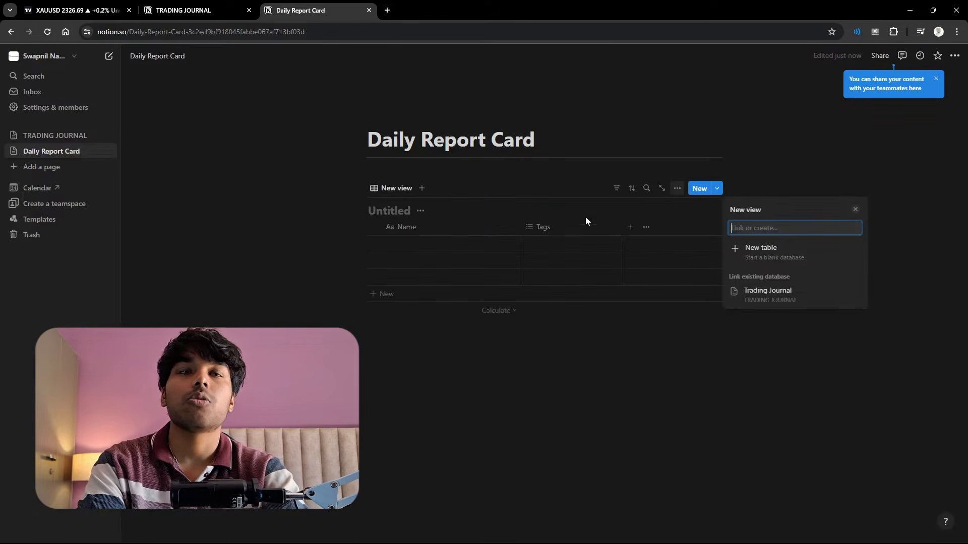
{"action": "left_click", "coordinate": [751, 248]}
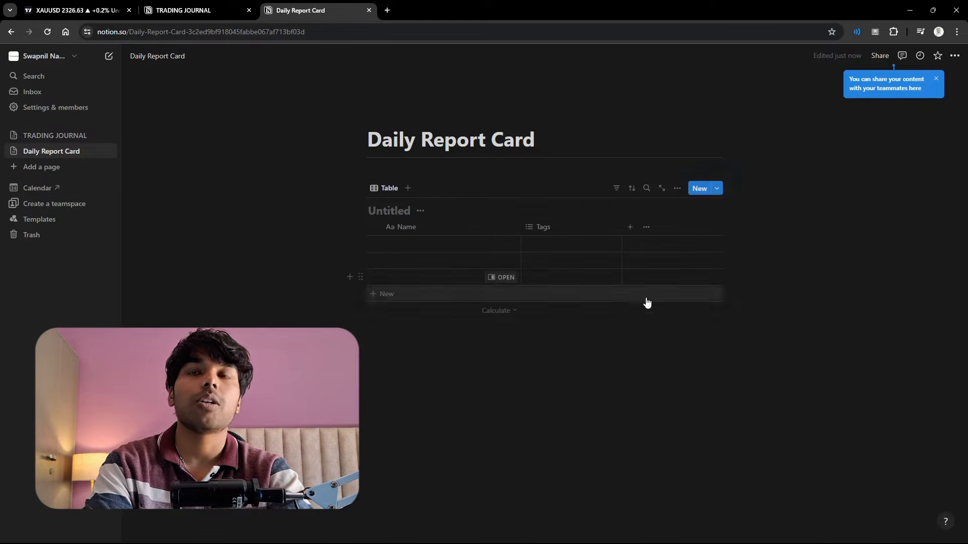
{"action": "left_click", "coordinate": [384, 207]}
{"action": "type", "text": "DRC"}
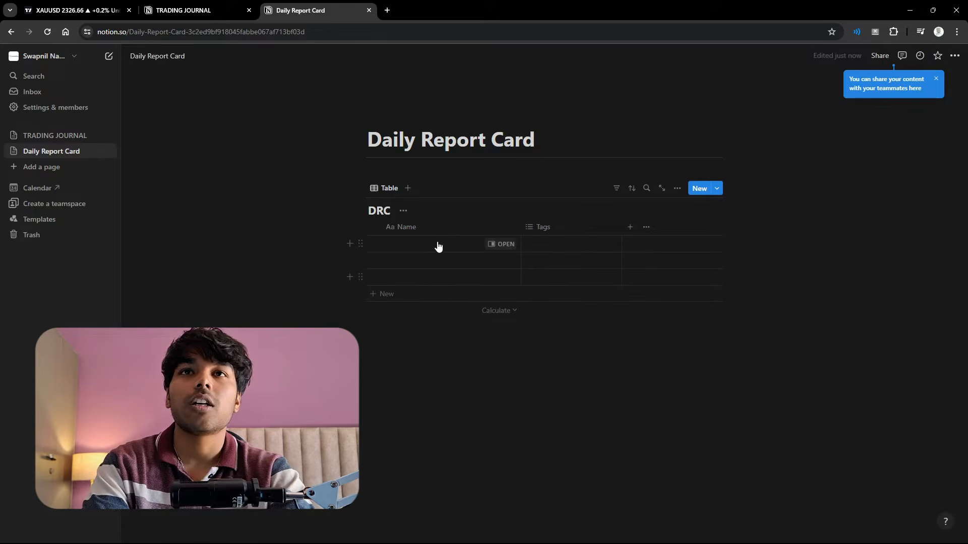
- Rename the Name column of the DRC table as "PAIR"
{"action": "left_click", "coordinate": [417, 227]}
{"action": "left_click", "coordinate": [423, 227]}
{"action": "left_click", "coordinate": [428, 226]}
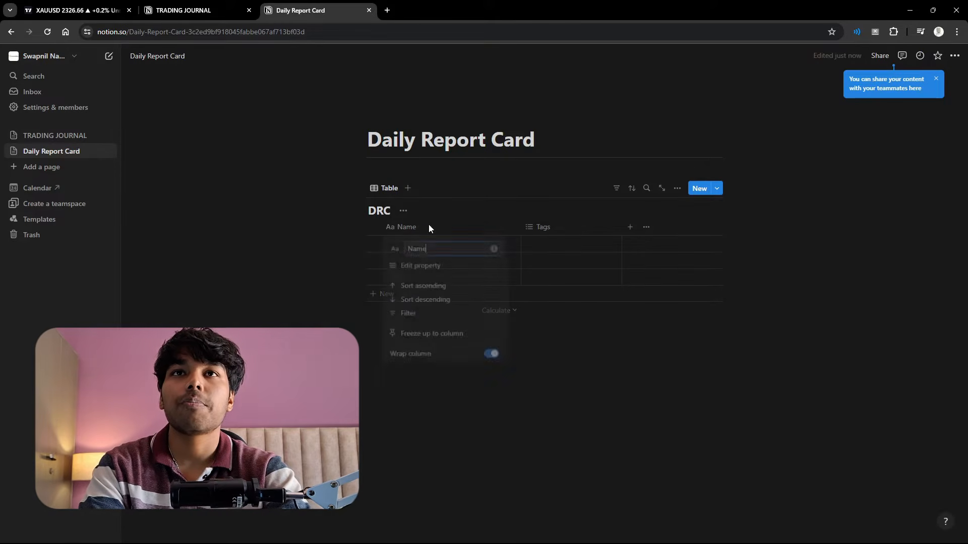
{"action": "left_click", "coordinate": [428, 227]}
{"action": "left_click", "coordinate": [428, 227]}
{"action": "key", "text": "BackSpace"}
{"action": "key", "text": "BackSpace"}
{"action": "key", "text": "BackSpace"}
{"action": "key", "text": "BackSpace"}
{"action": "type", "text": "PAIR"}
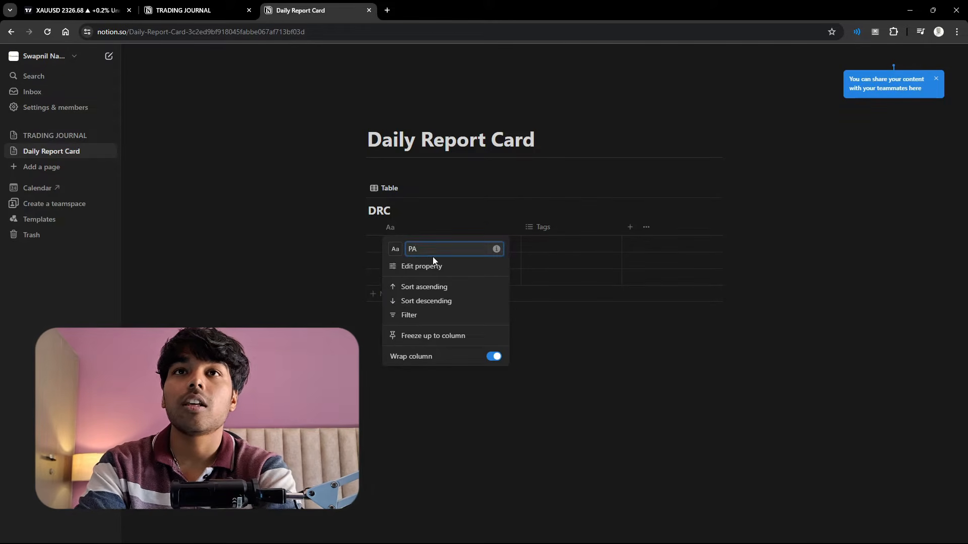
- Set the PAIR column's icon to the recently used sun
{"action": "left_click", "coordinate": [395, 249]}
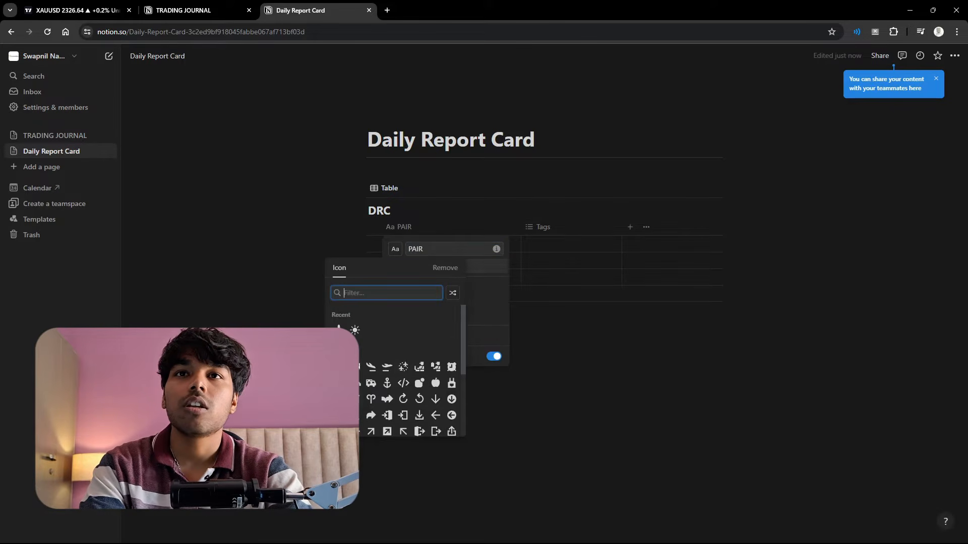
{"action": "left_click", "coordinate": [355, 330]}
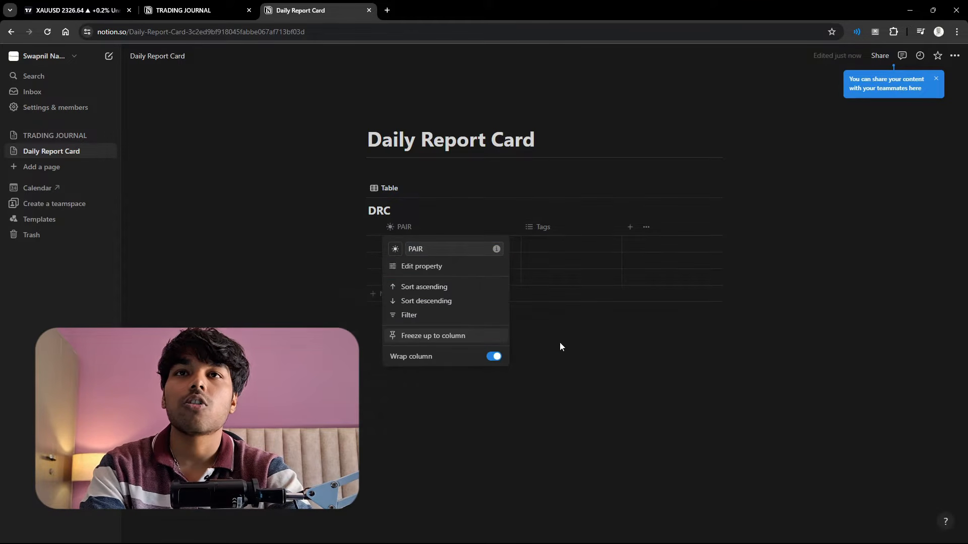
{"action": "left_click", "coordinate": [587, 343]}
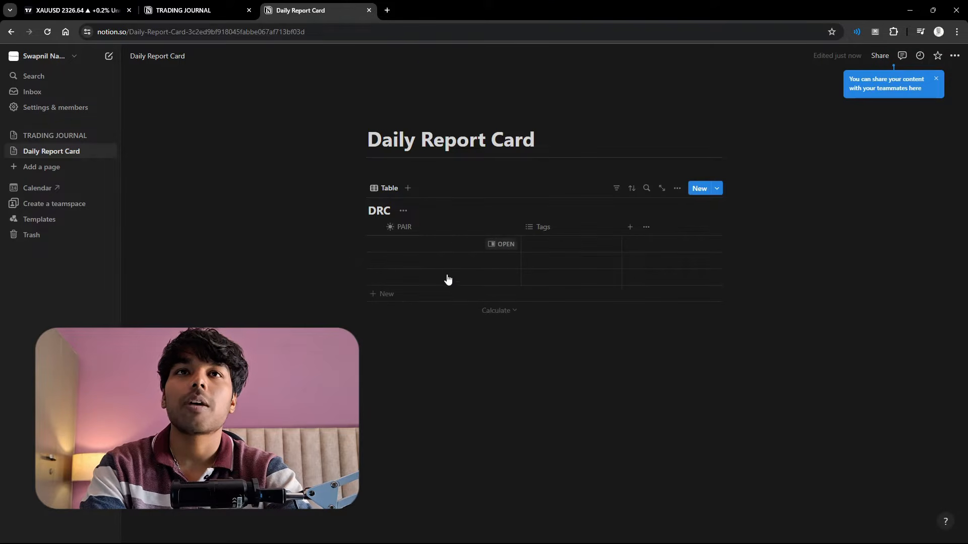
{"action": "left_click", "coordinate": [575, 335]}
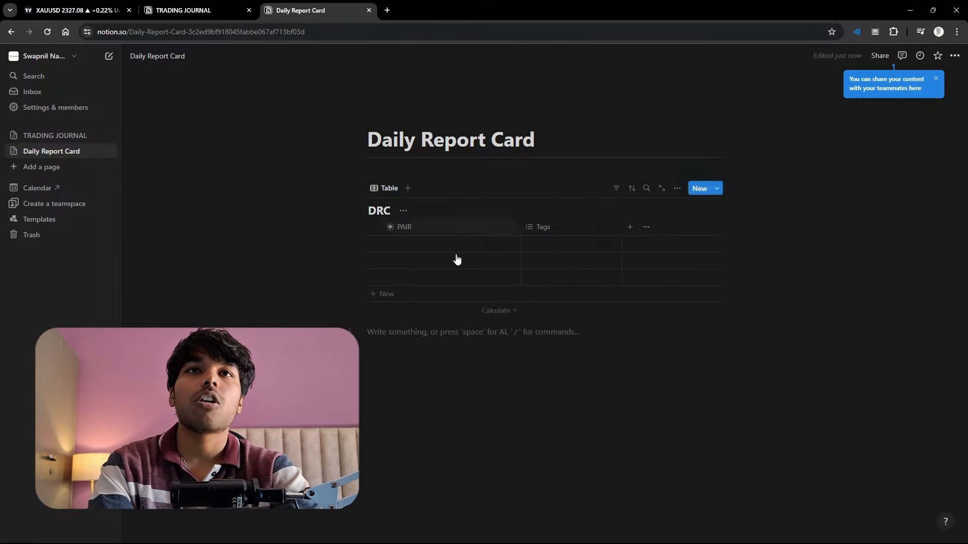
- Change the Tags property's type to Select and rename it as "TREND"
{"action": "left_click", "coordinate": [561, 223]}
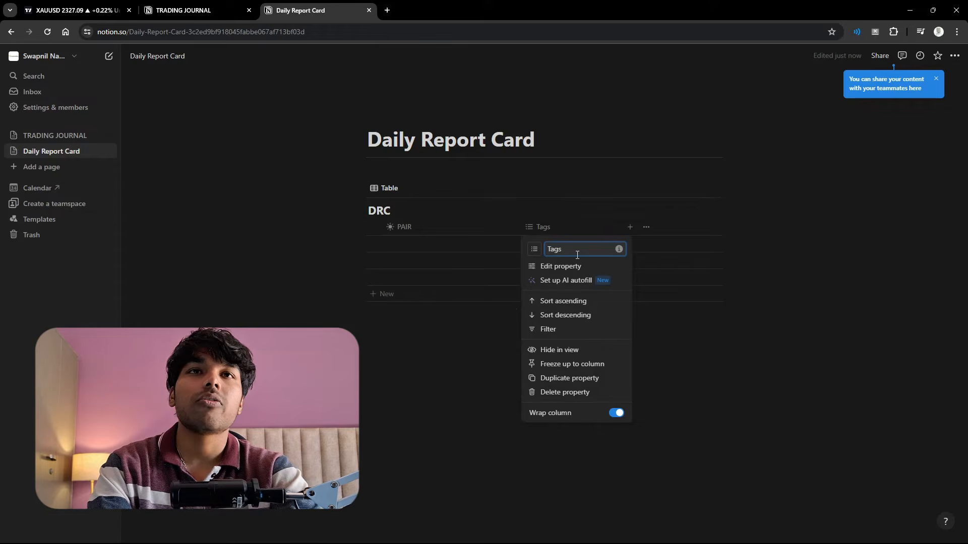
{"action": "left_click", "coordinate": [565, 270]}
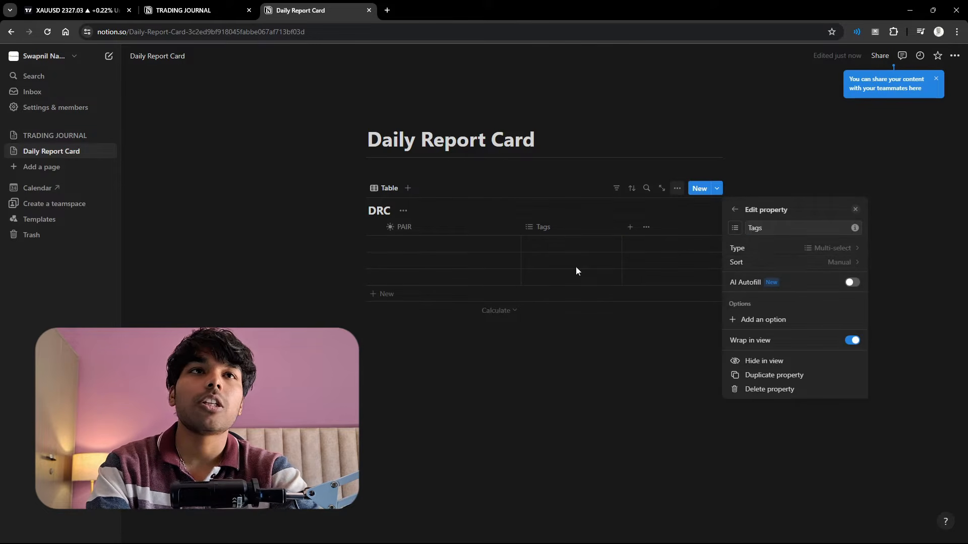
{"action": "left_click", "coordinate": [823, 252]}
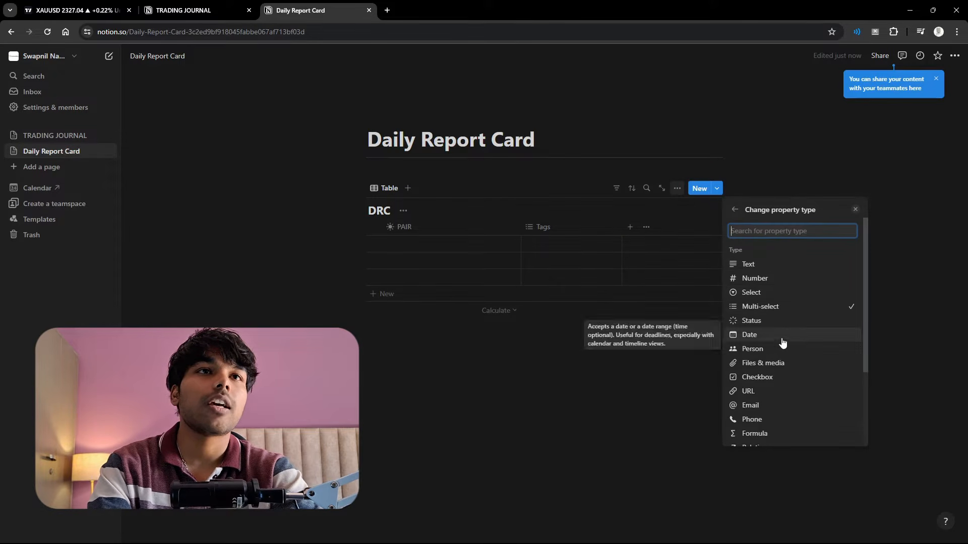
{"action": "left_click", "coordinate": [775, 299]}
{"action": "left_click", "coordinate": [564, 227]}
{"action": "left_click", "coordinate": [564, 228]}
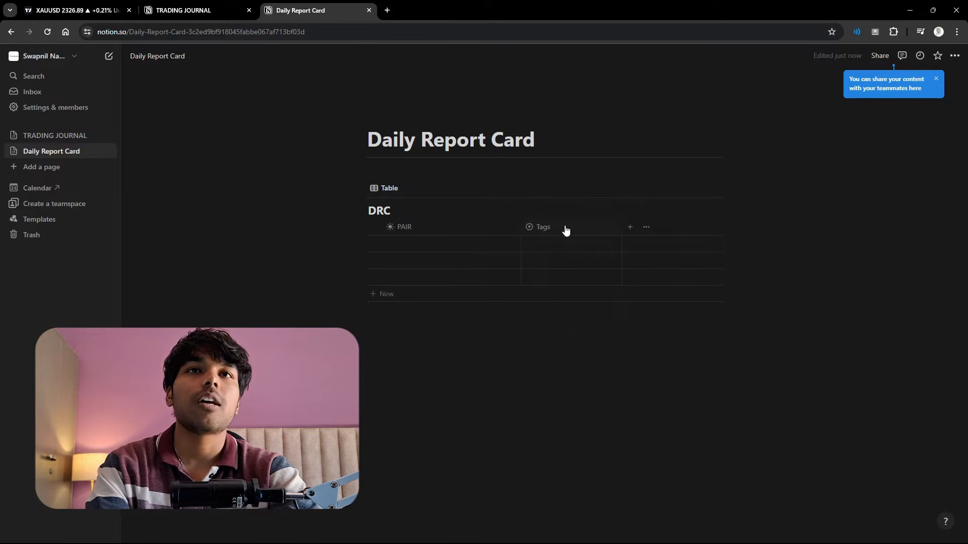
{"action": "left_click", "coordinate": [566, 229]}
{"action": "left_click_drag", "start_coordinate": [568, 249], "coordinate": [538, 253]}
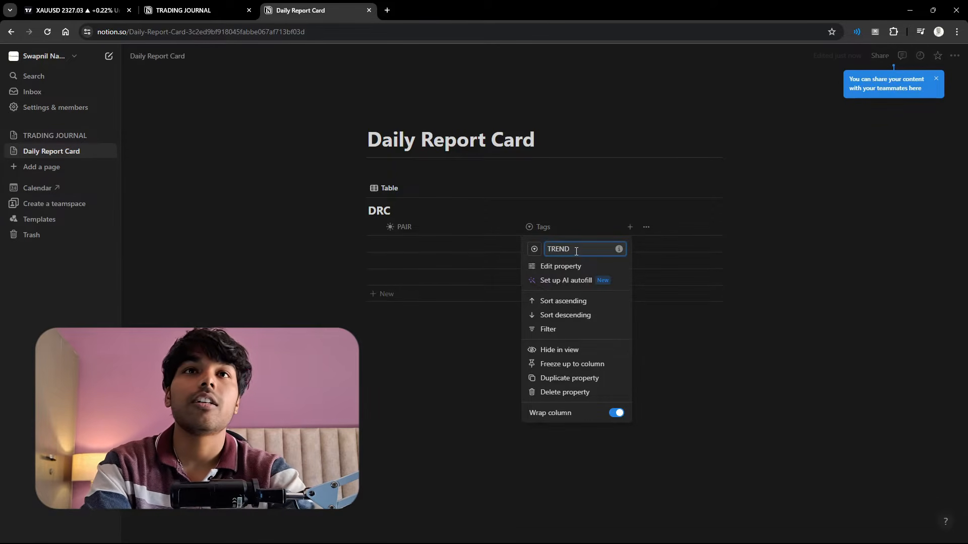
- Add the options BUY and SELL to the TREND property
{"action": "left_click", "coordinate": [549, 266]}
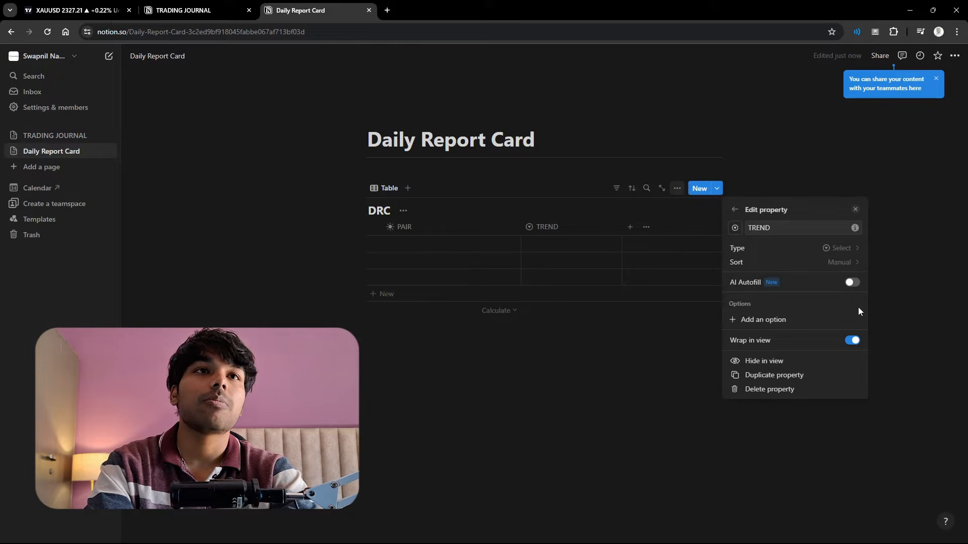
{"action": "left_click", "coordinate": [782, 320]}
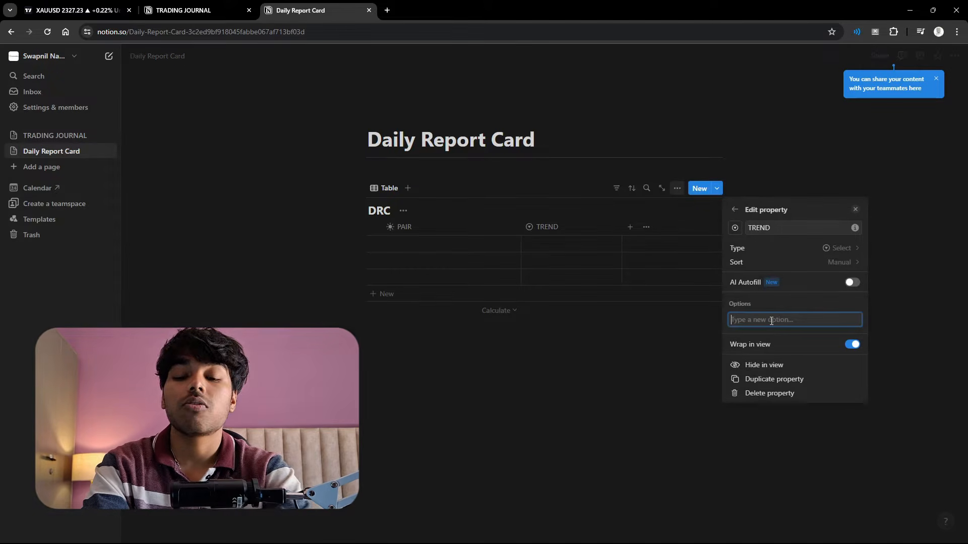
{"action": "type", "text": "BUY"}
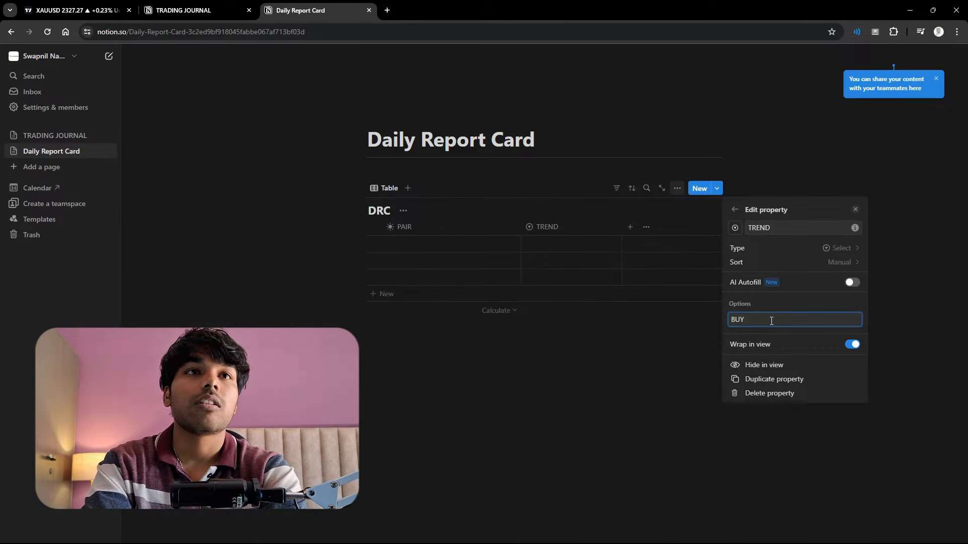
{"action": "key", "text": "Return"}
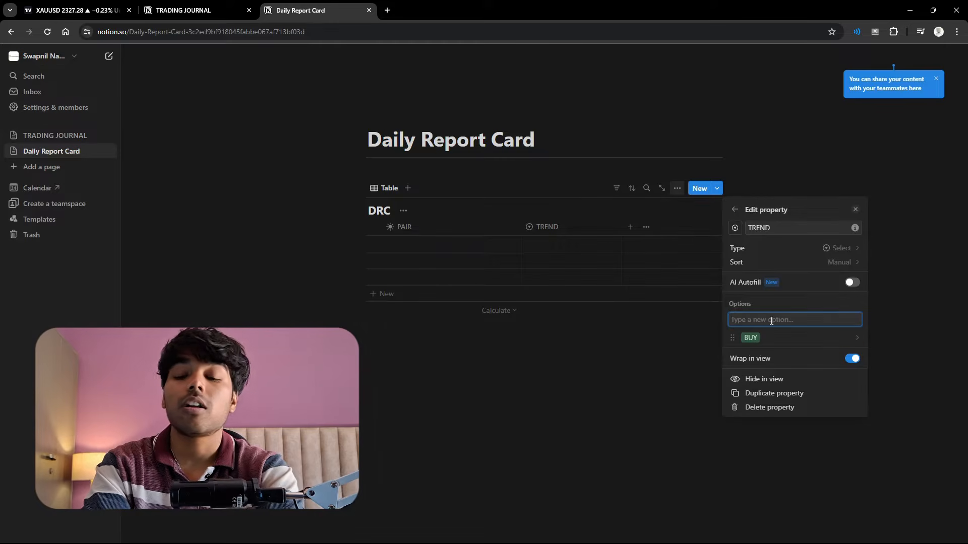
{"action": "key", "text": "Return"}
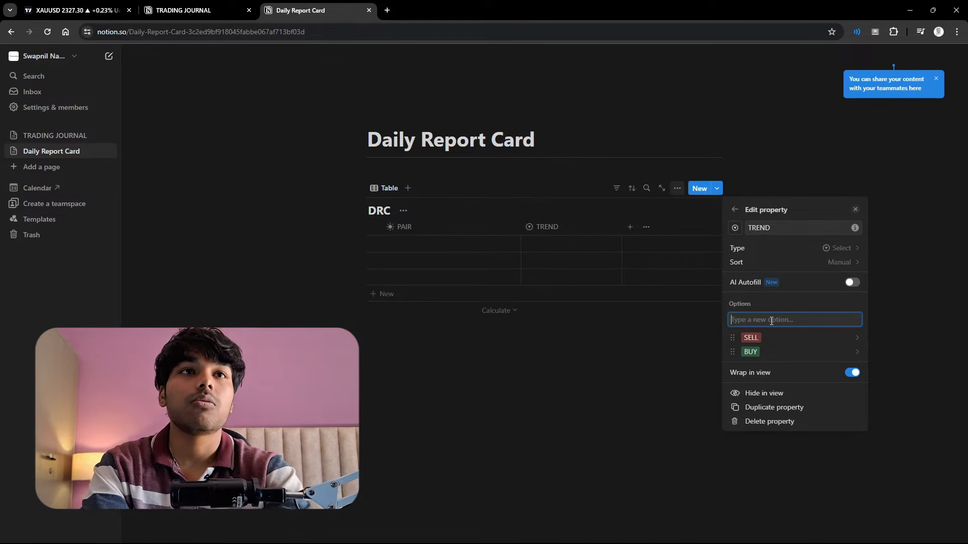
{"action": "left_click", "coordinate": [687, 352]}
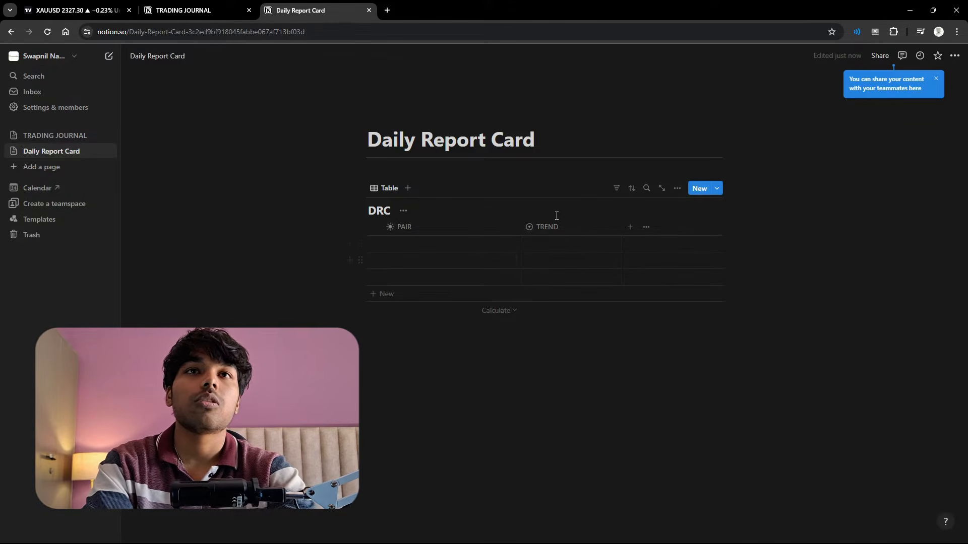
- Add a Multi-select property named "SETUP TYPES" to the DRC table
{"action": "left_click", "coordinate": [635, 228]}
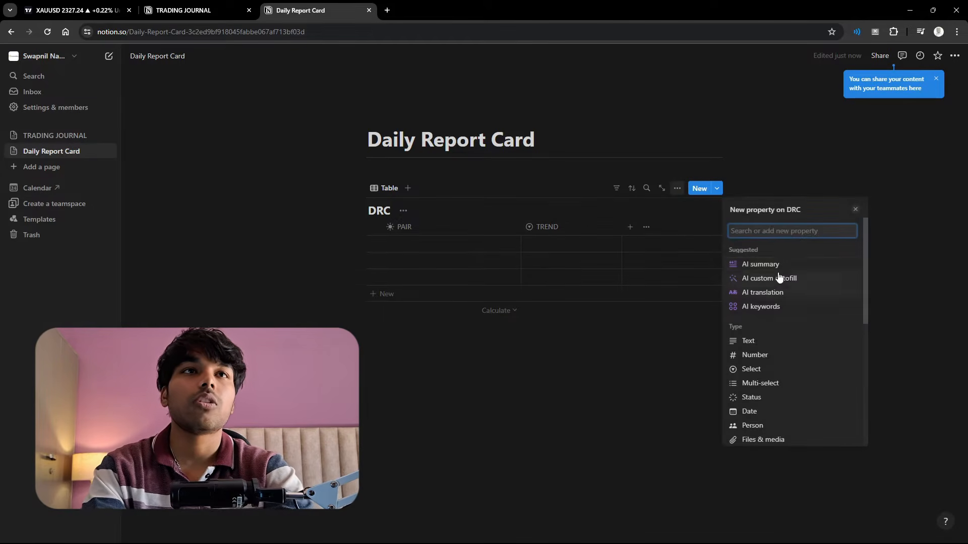
{"action": "left_click", "coordinate": [760, 384]}
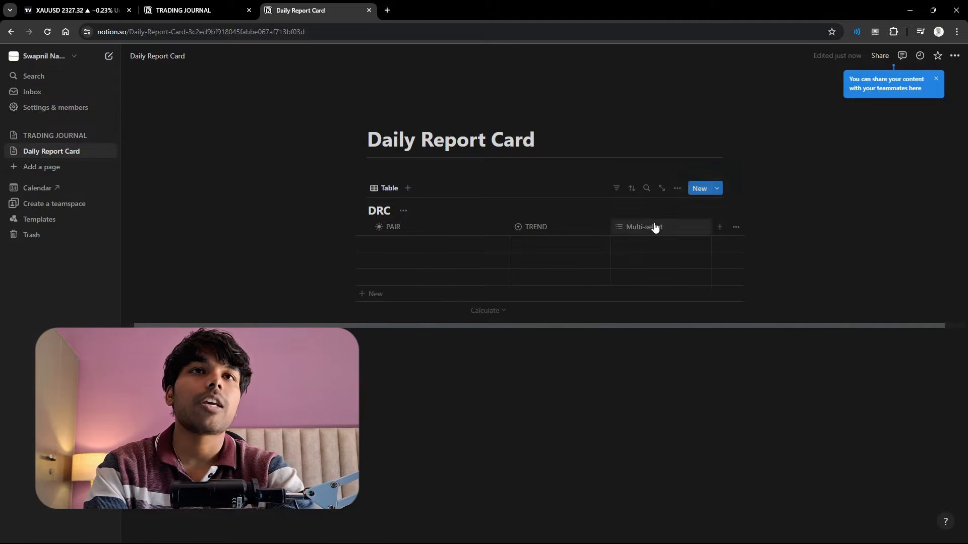
{"action": "left_click", "coordinate": [650, 228]}
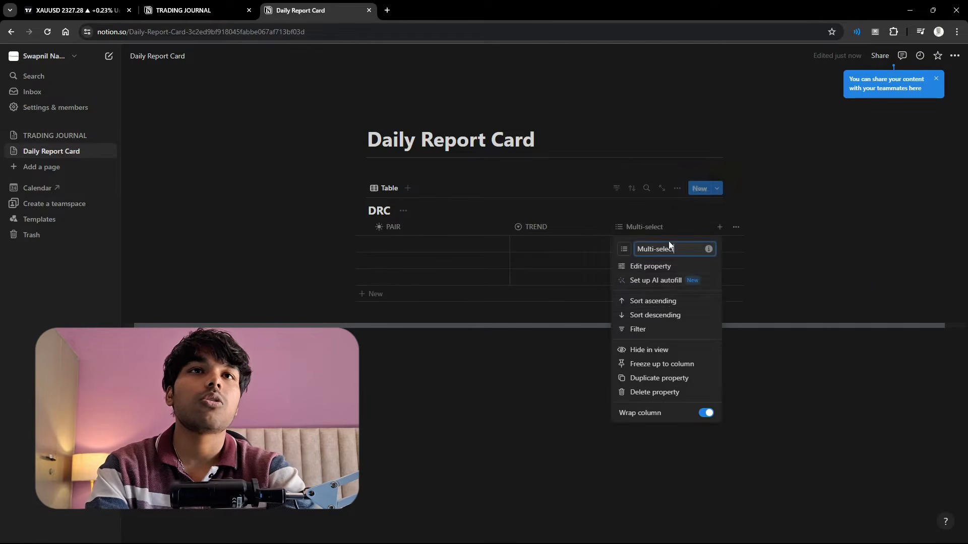
{"action": "left_click_drag", "start_coordinate": [674, 250], "coordinate": [639, 252]}
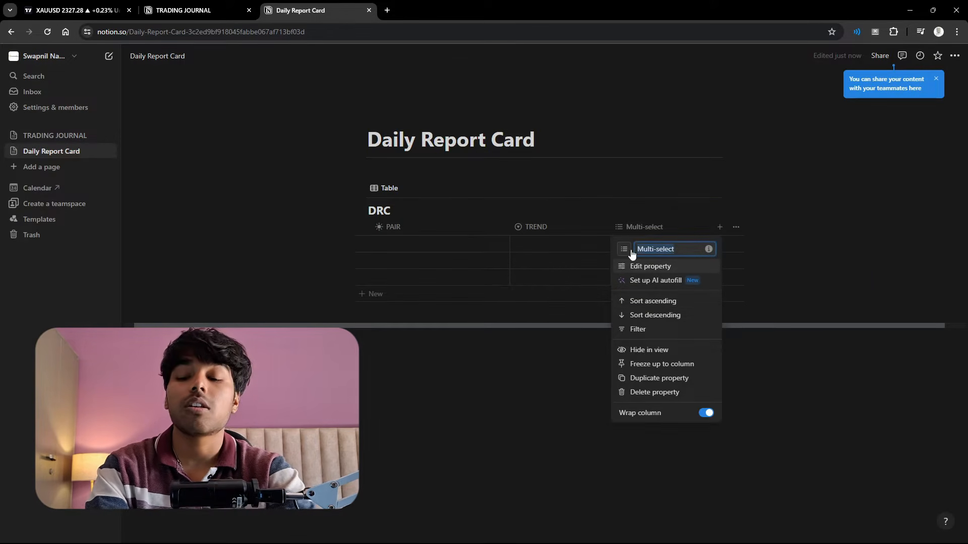
{"action": "type", "text": "SETUP"}
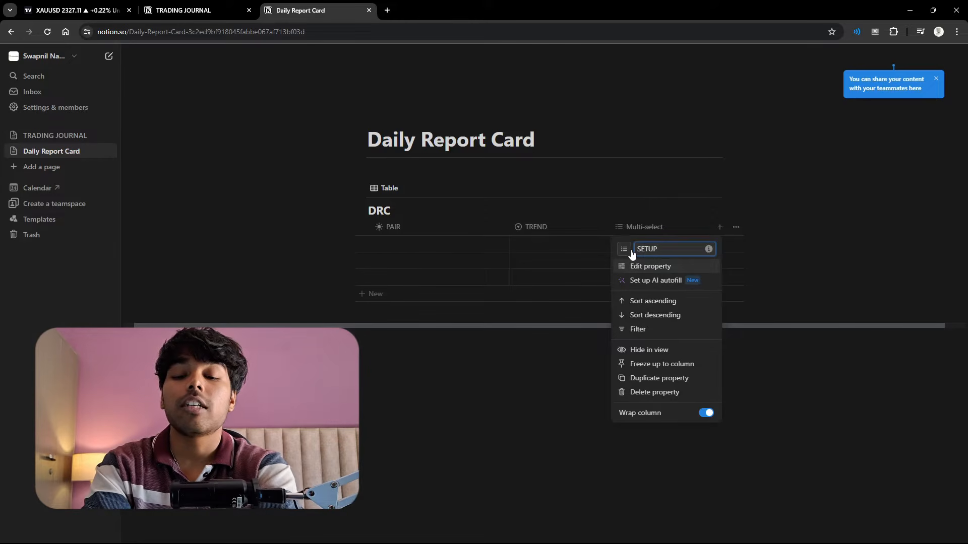
{"action": "type", "text": " TYPES"}
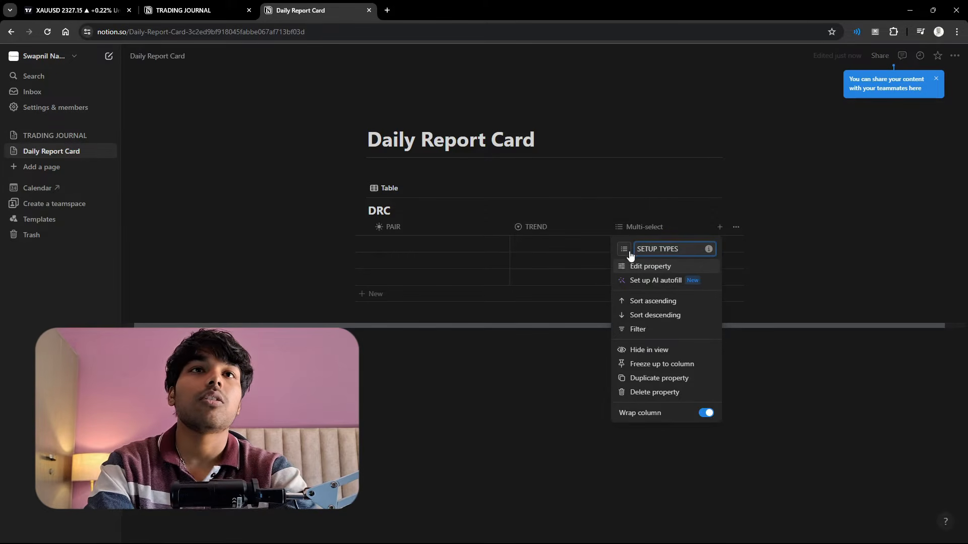
- Add the options TYPE A+, TYPE B and TYPE C to the SETUP TYPES property
{"action": "left_click", "coordinate": [649, 266]}
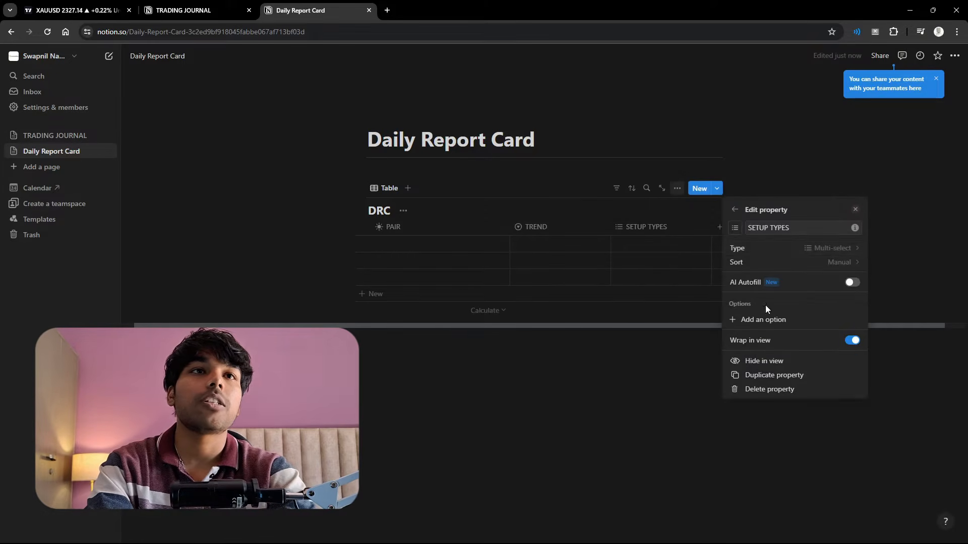
{"action": "left_click", "coordinate": [767, 319]}
{"action": "type", "text": "TY"}
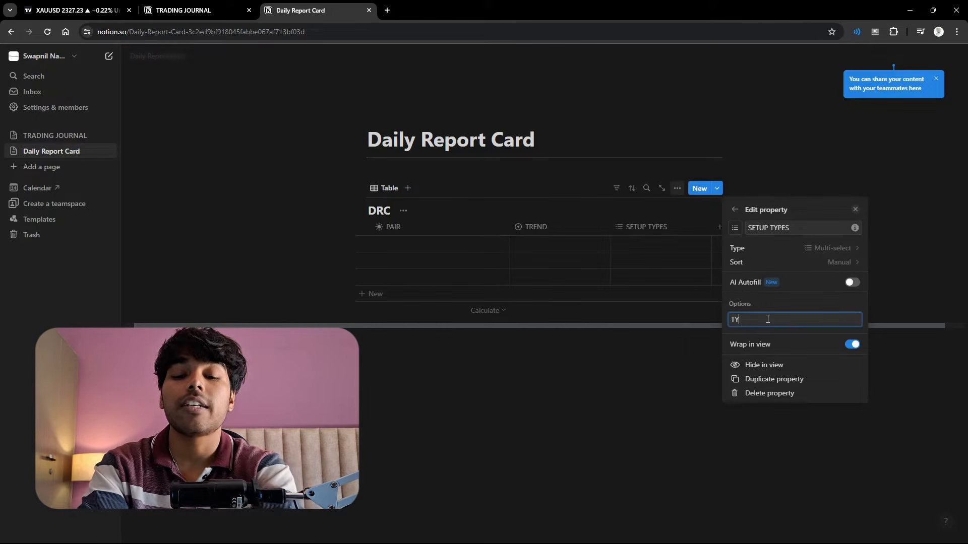
{"action": "type", "text": "PE "}
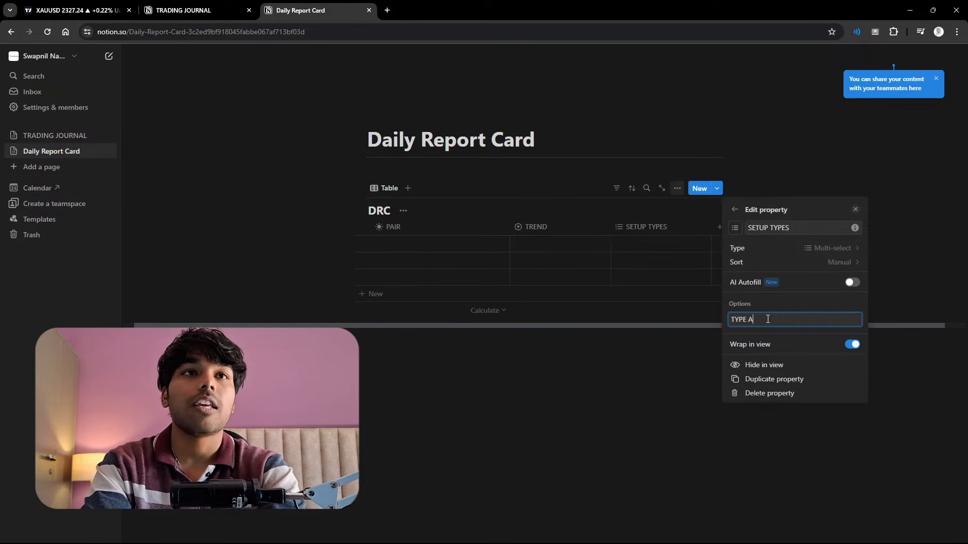
{"action": "type", "text": "A+"}
{"action": "key", "text": "Return"}
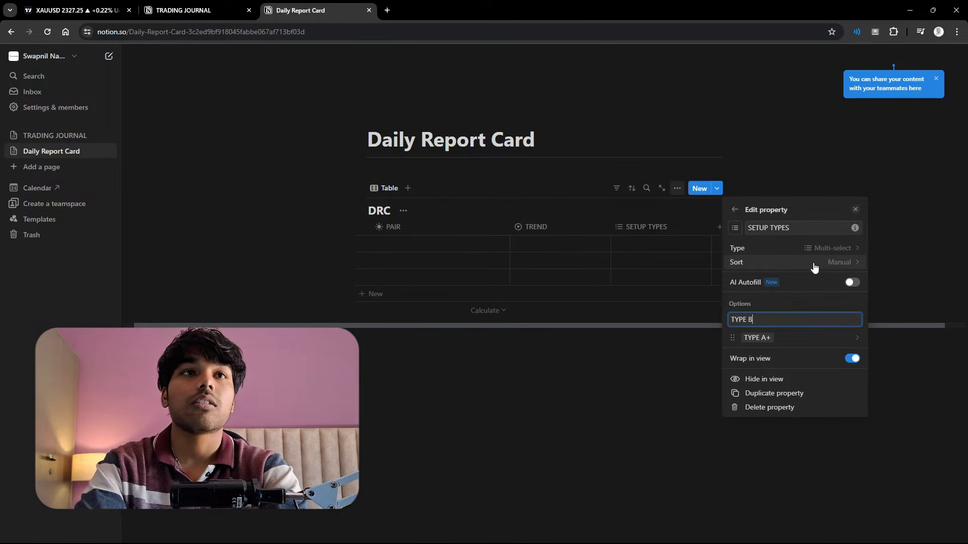
{"action": "type", "text": "TYPE B"}
{"action": "key", "text": "Return"}
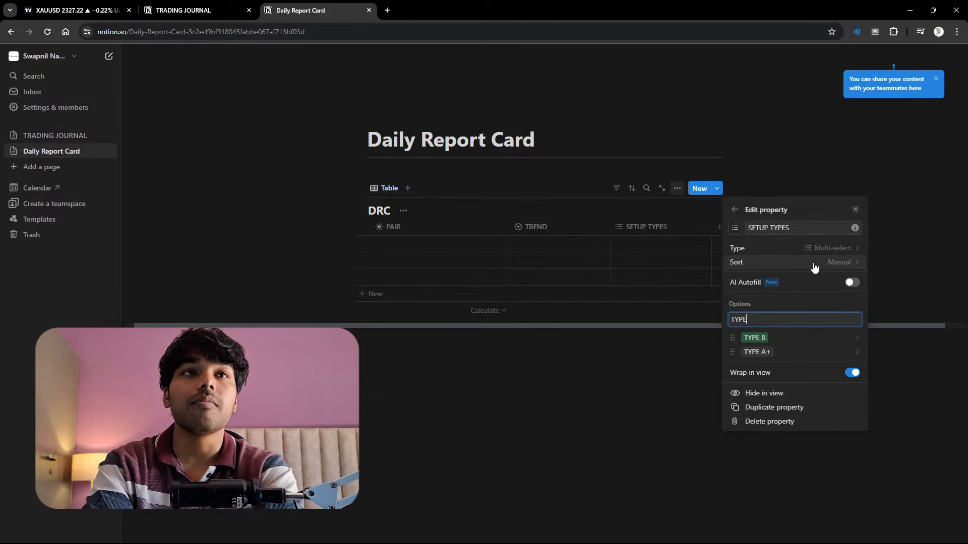
{"action": "type", "text": "TYPE C"}
{"action": "key", "text": "Return"}
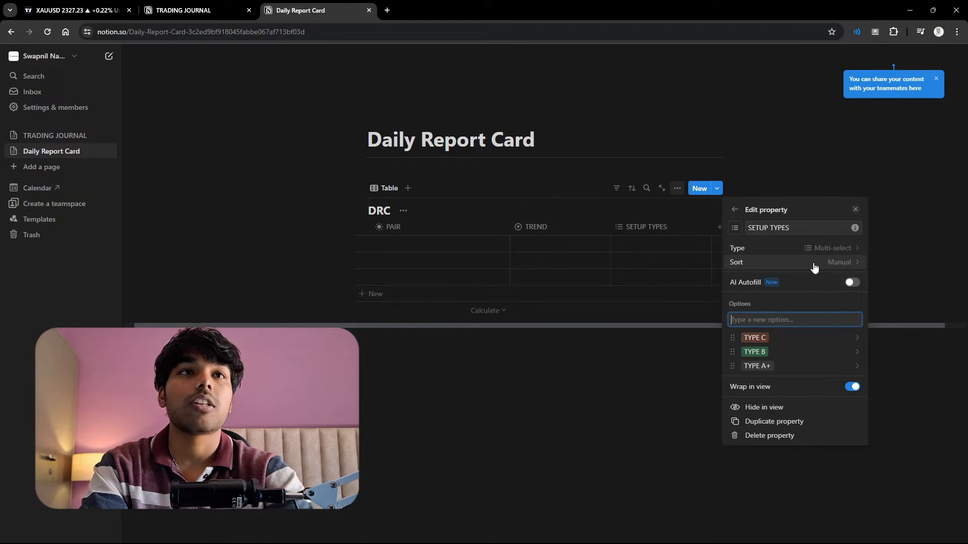
- Set the colour of the TYPE A+ option to Purple and close the property settings
{"action": "left_click", "coordinate": [764, 364]}
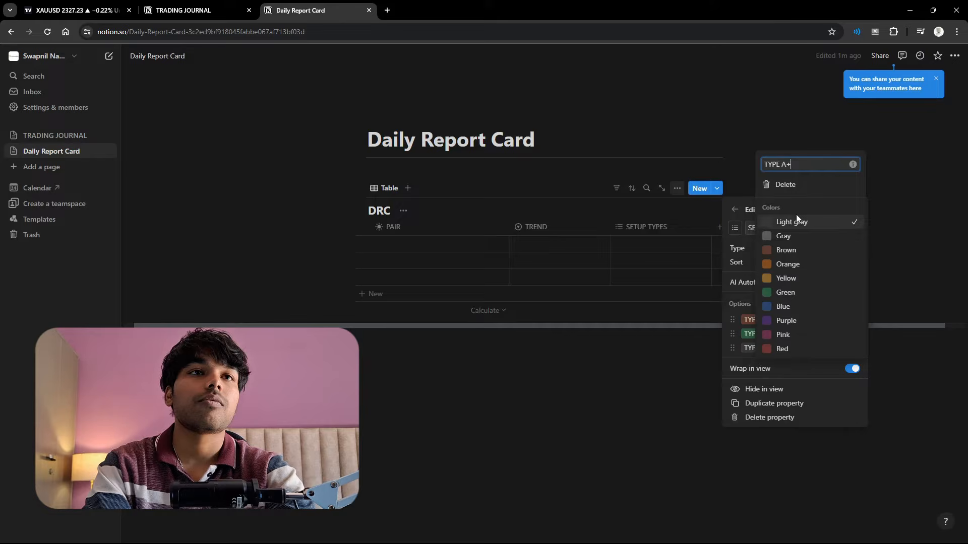
{"action": "left_click", "coordinate": [786, 321]}
{"action": "left_click", "coordinate": [743, 357]}
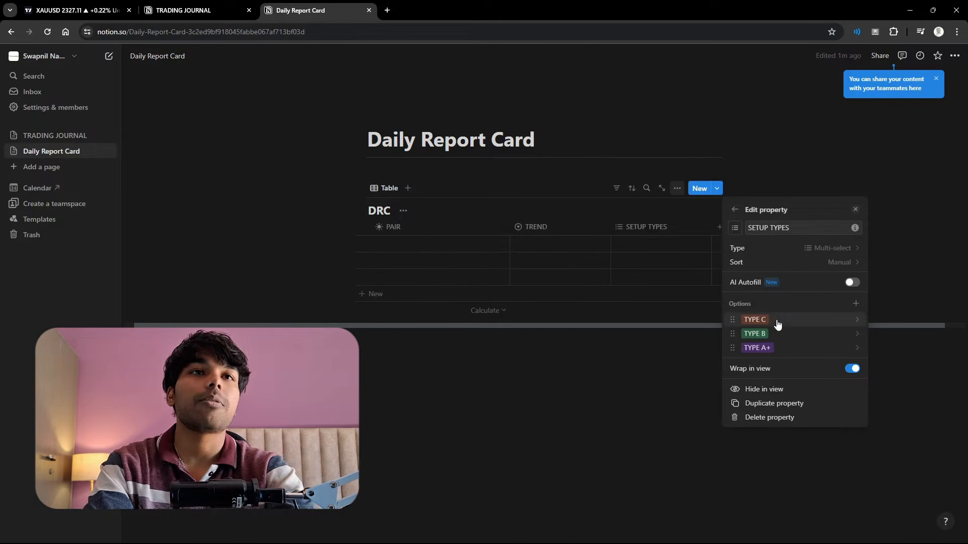
{"action": "left_click", "coordinate": [627, 370]}
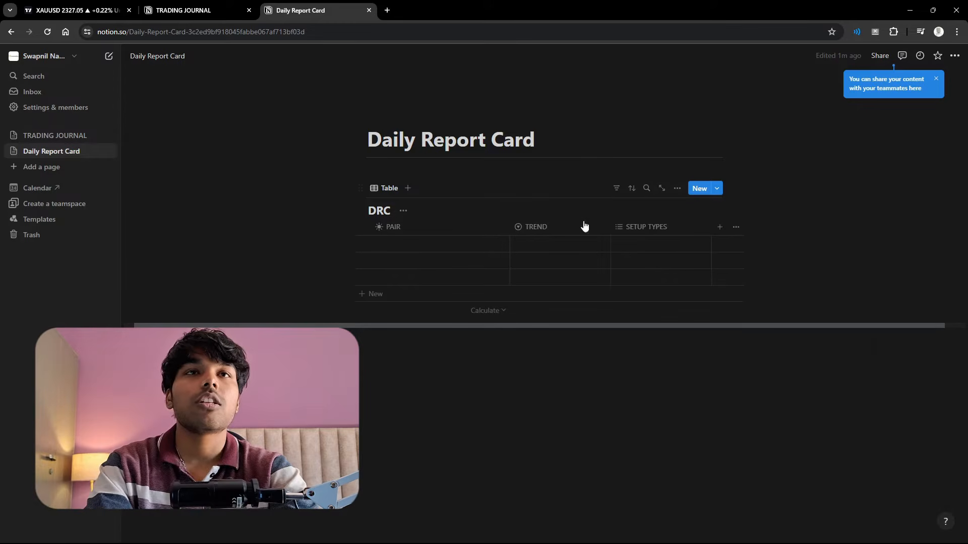
- Add a text property named "PnL" to the DRC table
{"action": "left_click", "coordinate": [719, 228]}
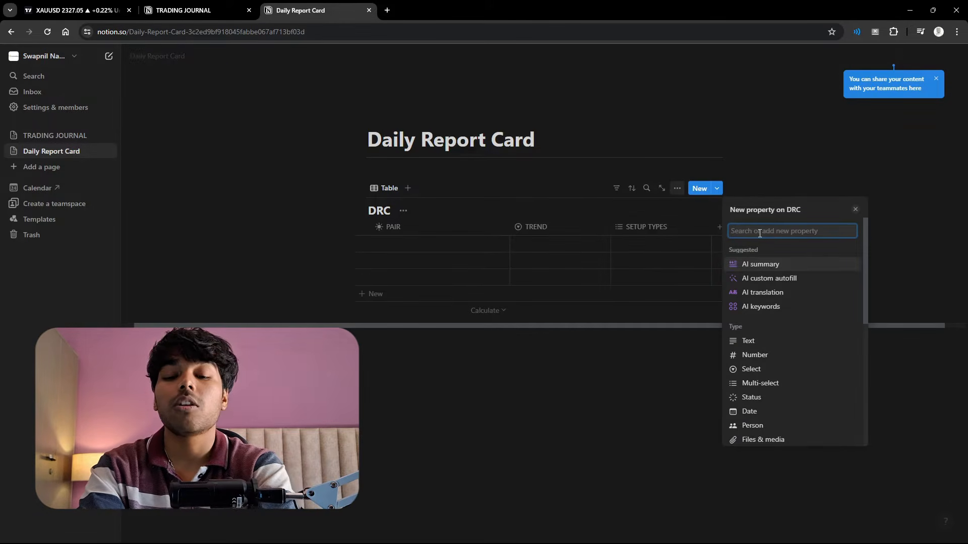
{"action": "type", "text": "PnL"}
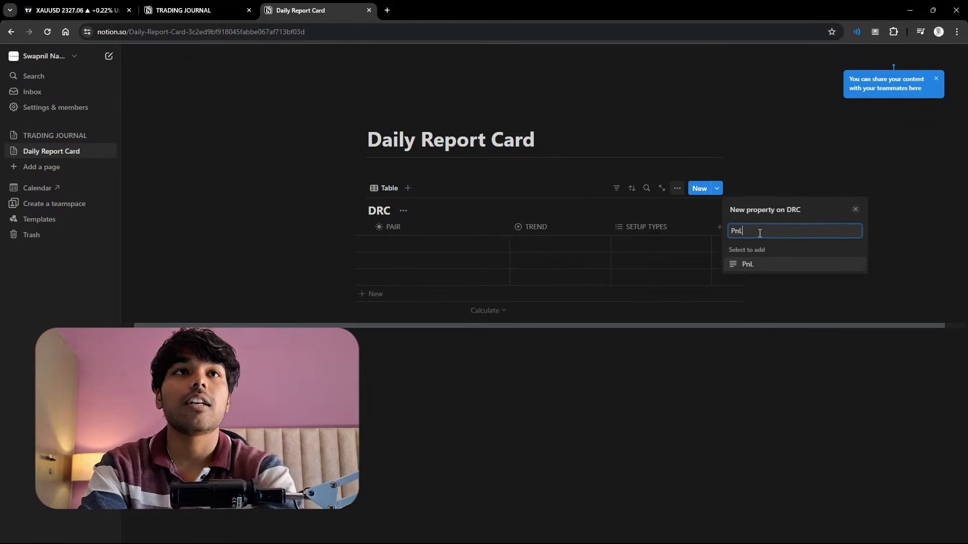
{"action": "left_click", "coordinate": [755, 268]}
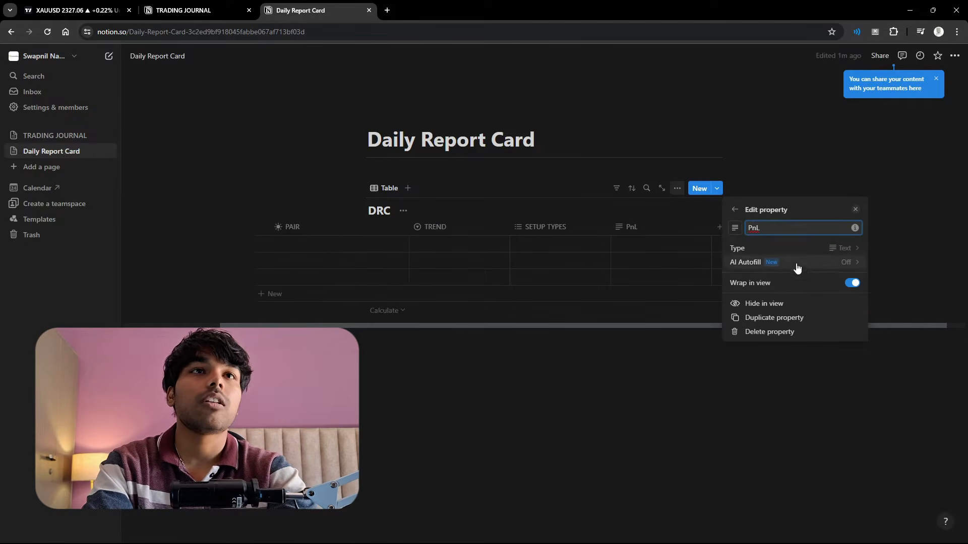
{"action": "left_click", "coordinate": [921, 252]}
- Add a Select property named "Win or LOss" to the DRC table
{"action": "left_click", "coordinate": [720, 229]}
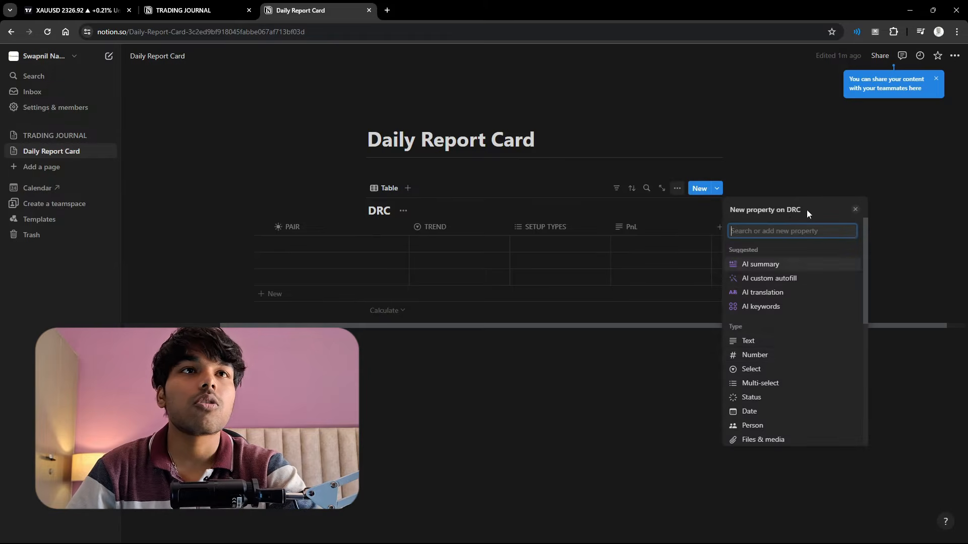
{"action": "scroll", "coordinate": [791, 347], "scroll_direction": "down", "scroll_amount": 1}
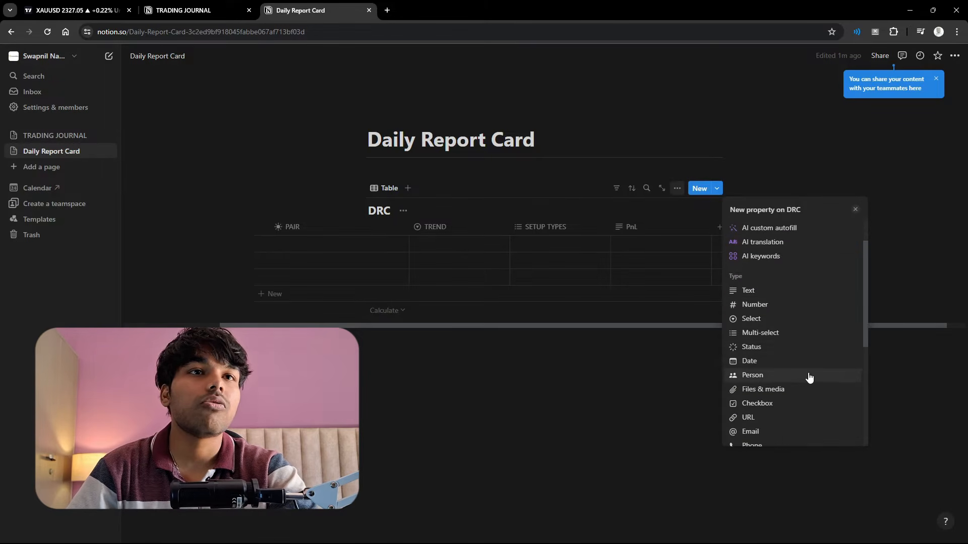
{"action": "scroll", "coordinate": [808, 378], "scroll_direction": "down", "scroll_amount": 2}
{"action": "scroll", "coordinate": [810, 282], "scroll_direction": "up", "scroll_amount": 3}
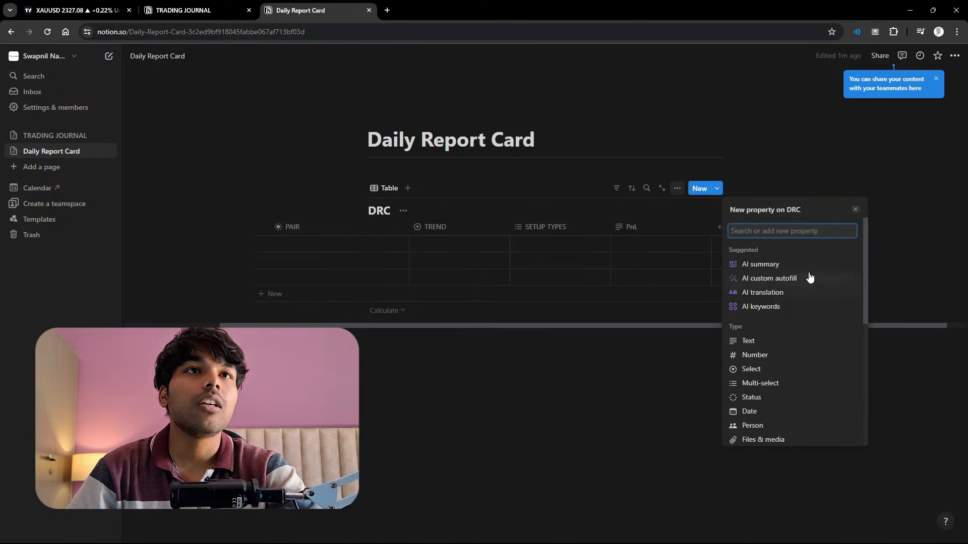
{"action": "left_click", "coordinate": [775, 371]}
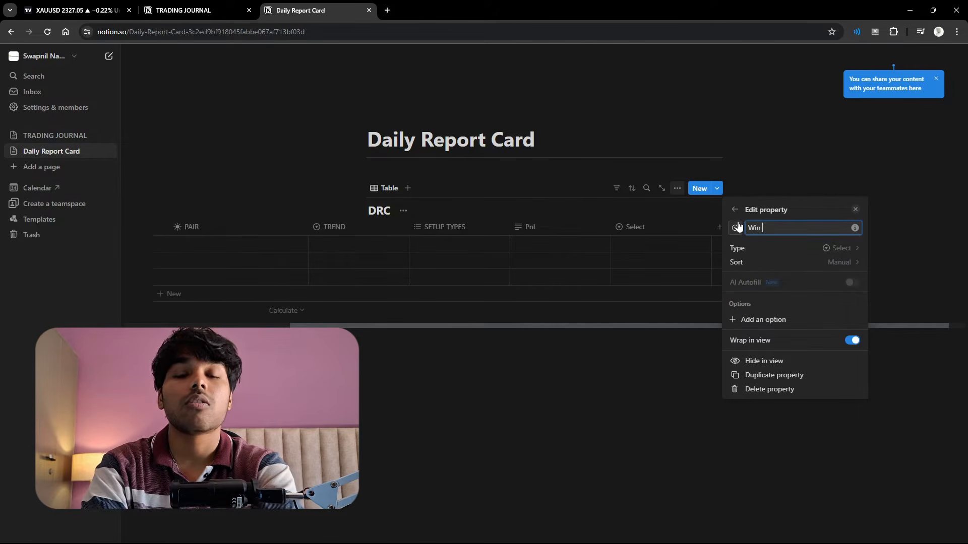
{"action": "type", "text": "Win or LOss"}
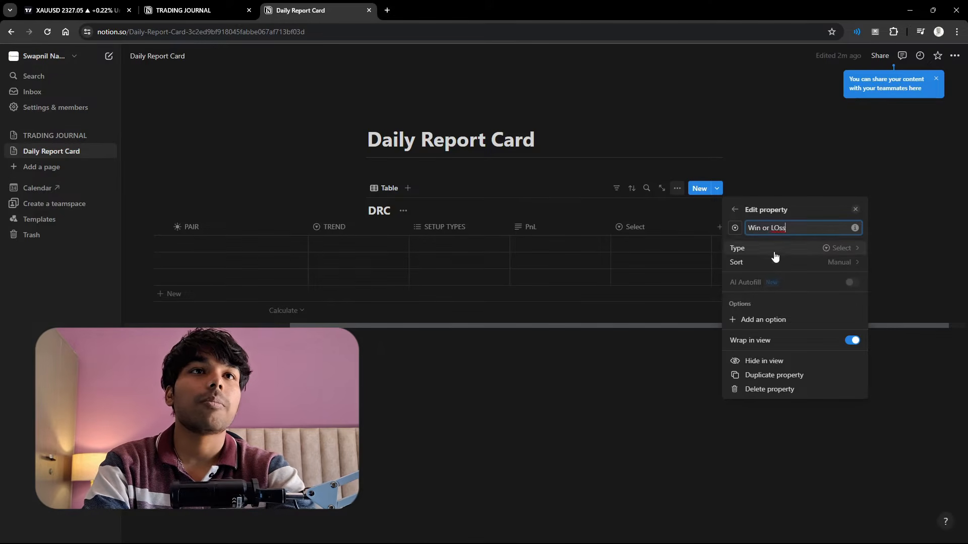
- Add the option WIN to the Win or LOss property and colour it Green
{"action": "left_click", "coordinate": [772, 319]}
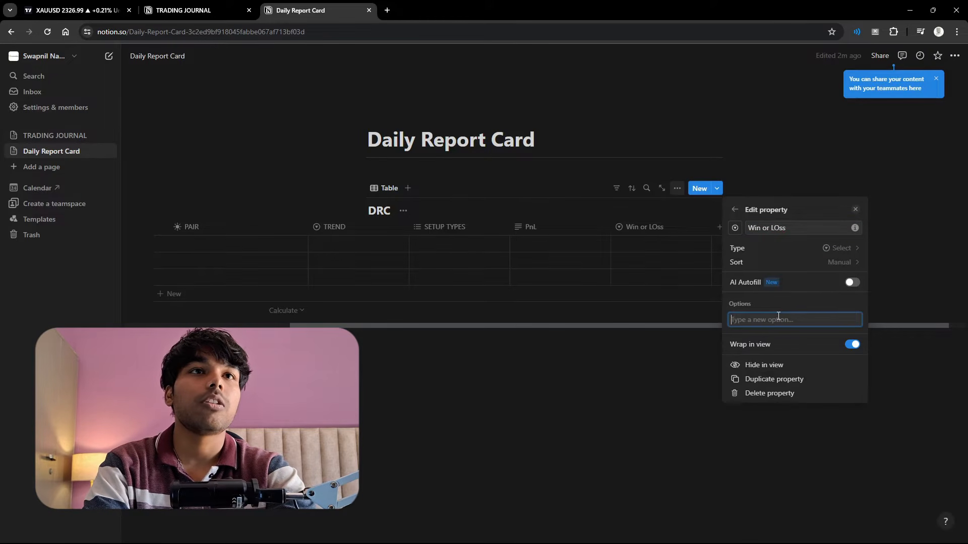
{"action": "type", "text": "WIN"}
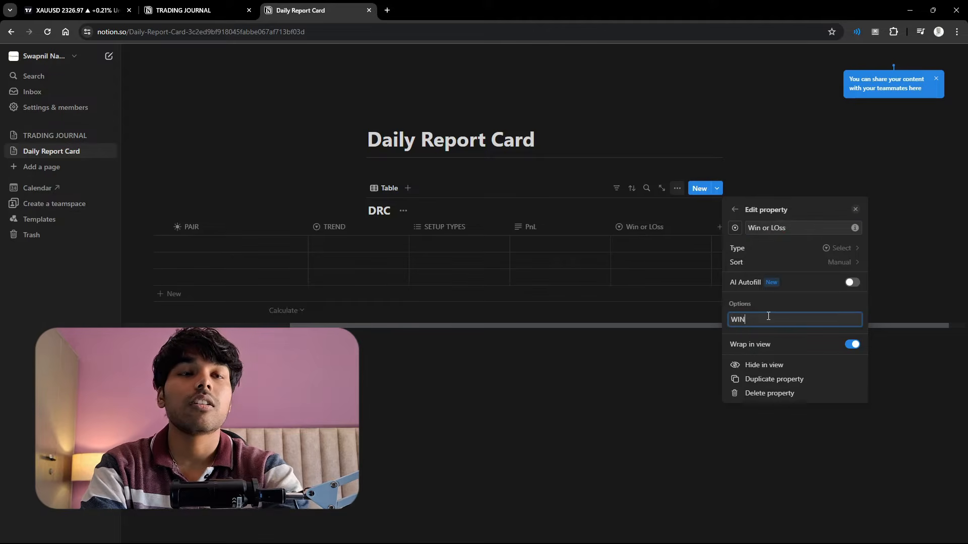
{"action": "key", "text": "Return"}
{"action": "left_click", "coordinate": [751, 335]}
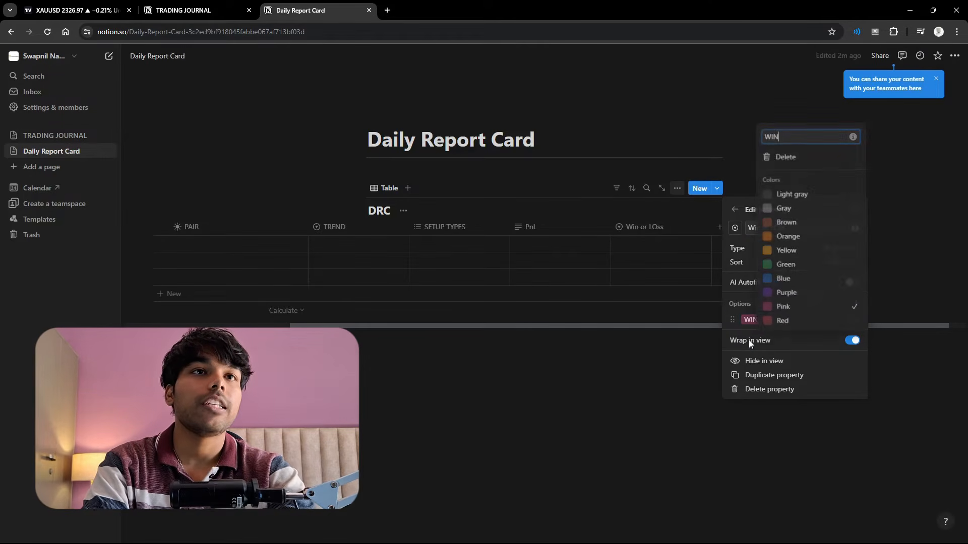
{"action": "left_click", "coordinate": [811, 266]}
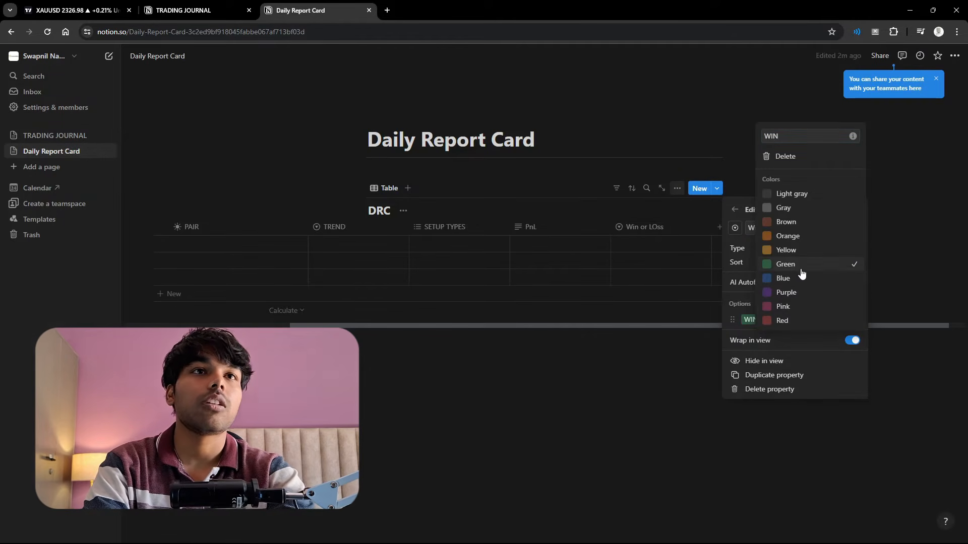
{"action": "left_click", "coordinate": [742, 289]}
- Add the option LOSS to the Win or LOss property and colour it Red
{"action": "left_click", "coordinate": [856, 304]}
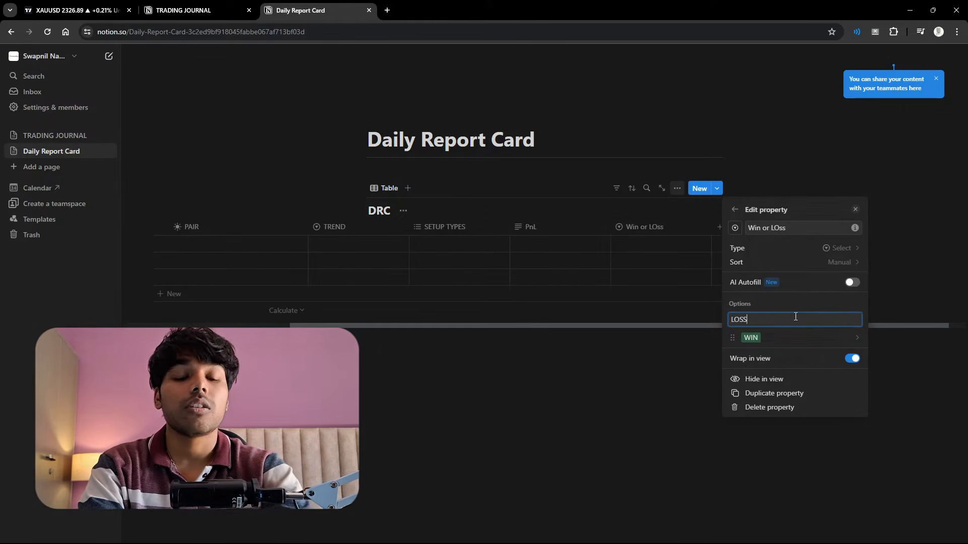
{"action": "key", "text": "Return"}
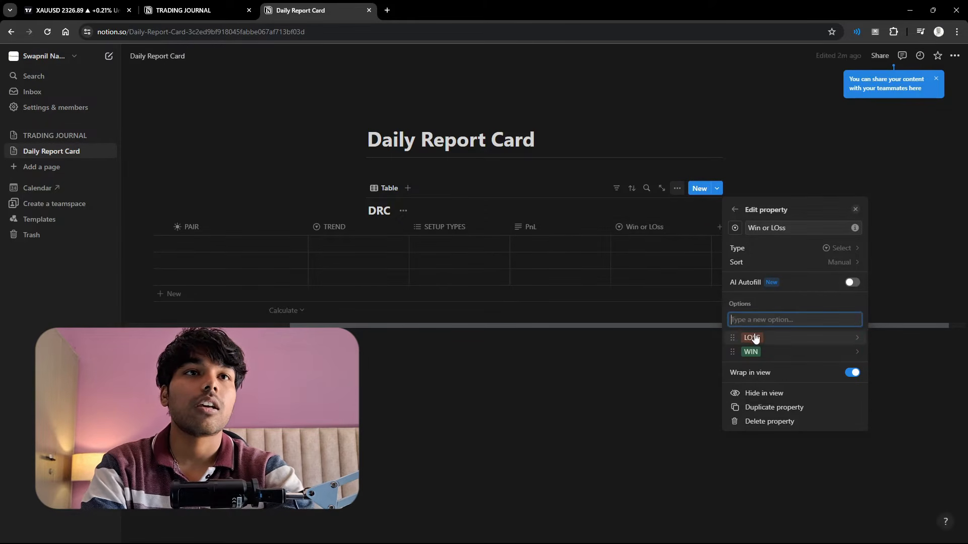
{"action": "left_click", "coordinate": [755, 338]}
{"action": "left_click", "coordinate": [789, 320]}
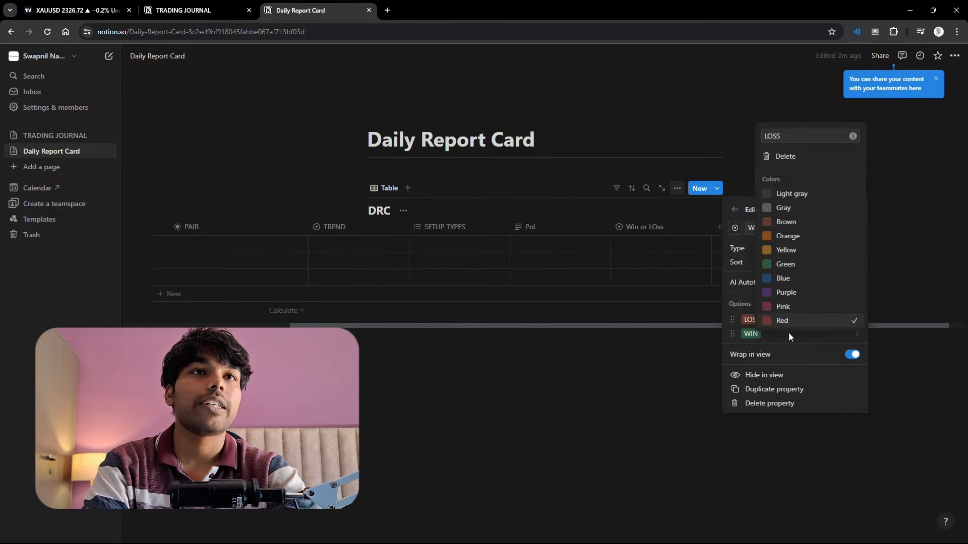
{"action": "left_click", "coordinate": [682, 362]}
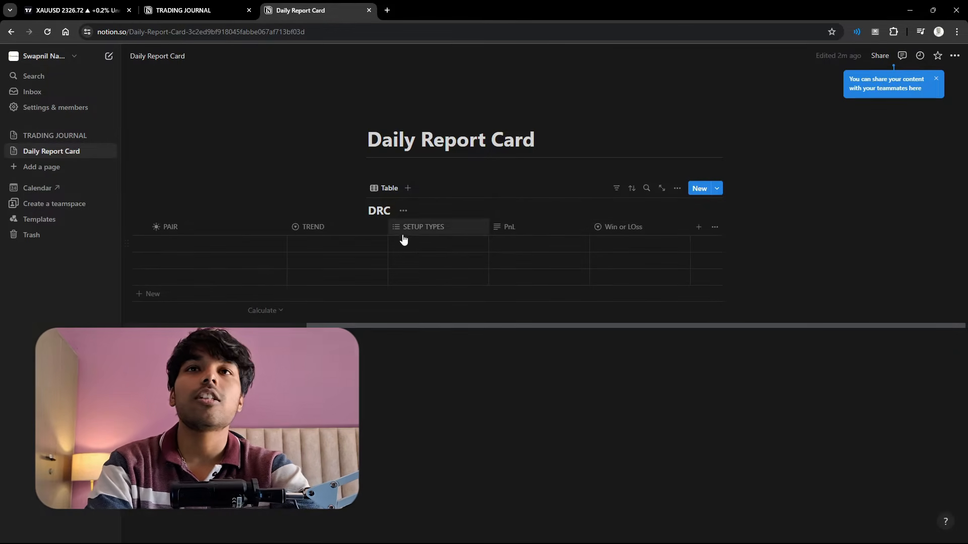
- Add a text property named "FEEDBACK" to the DRC table
{"action": "left_click", "coordinate": [698, 227]}
{"action": "type", "text": "FEE"}
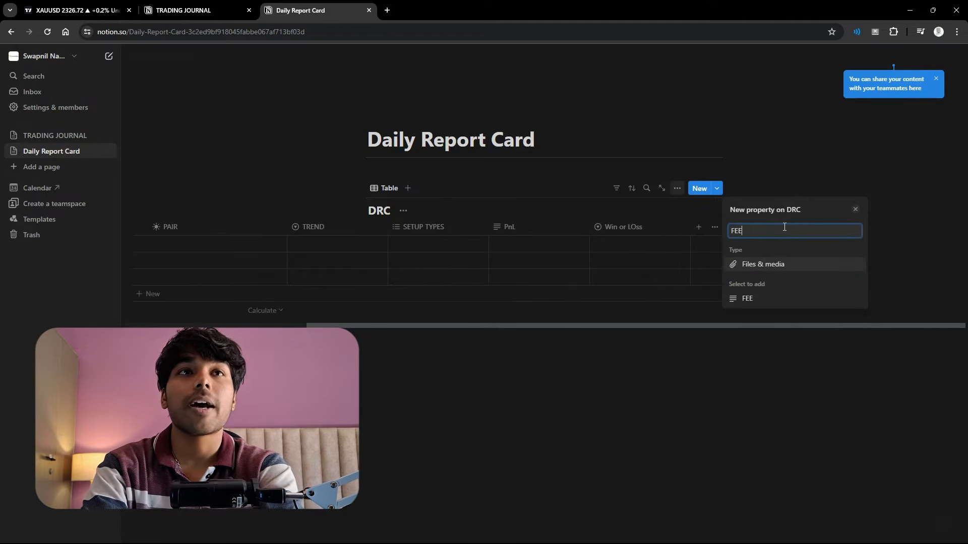
{"action": "type", "text": "DBACK"}
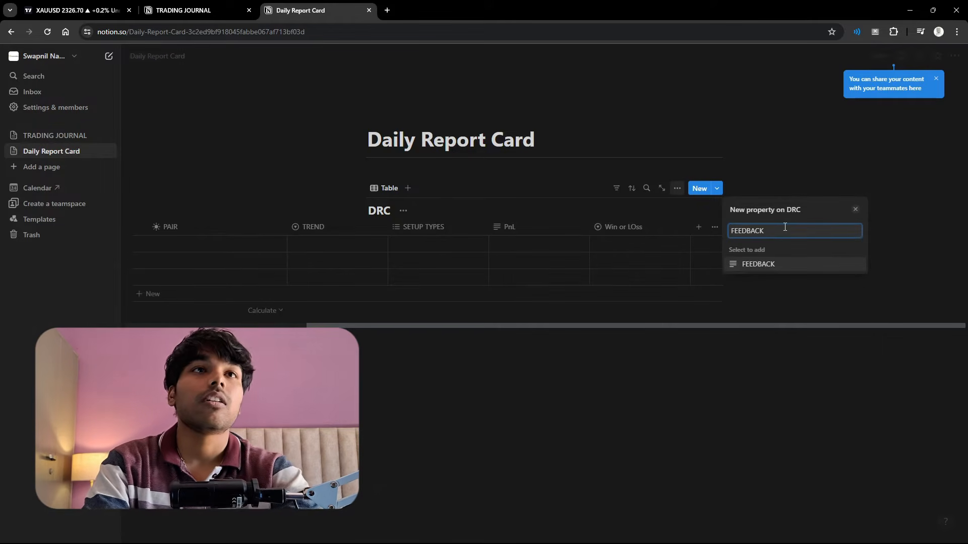
{"action": "key", "text": "Return"}
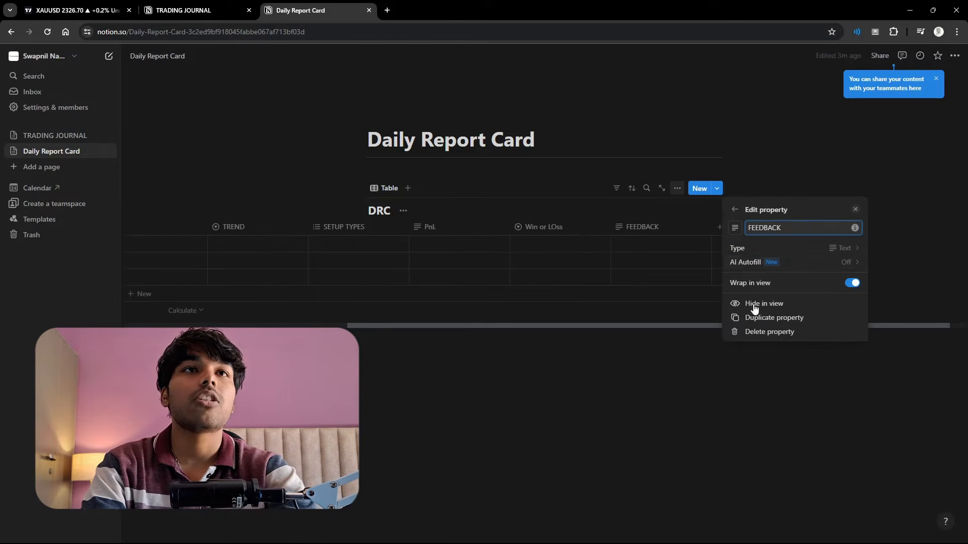
{"action": "left_click", "coordinate": [831, 166]}
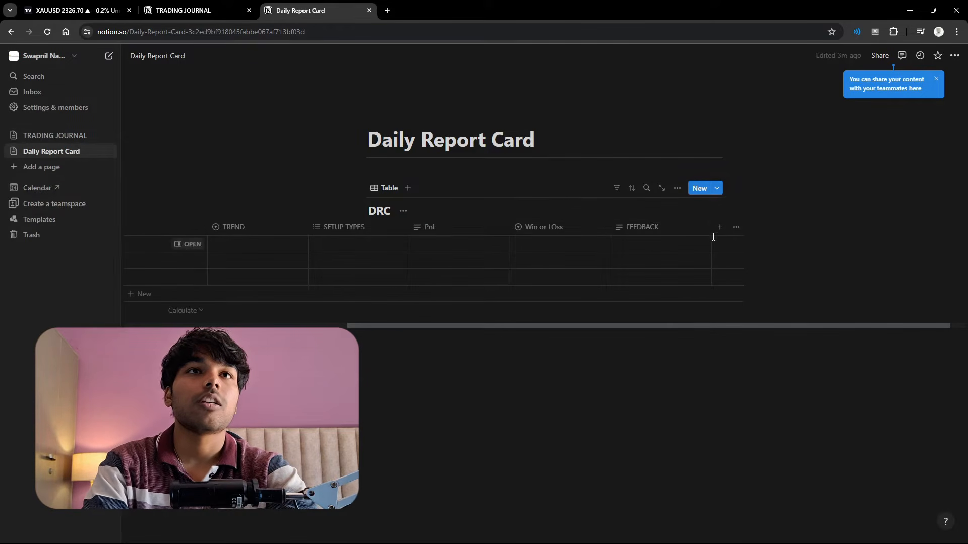
- Add a Number property to the DRC table with the US Dollar number format
{"action": "scroll", "coordinate": [692, 237], "scroll_direction": "right", "scroll_amount": 1}
{"action": "left_click", "coordinate": [698, 227]}
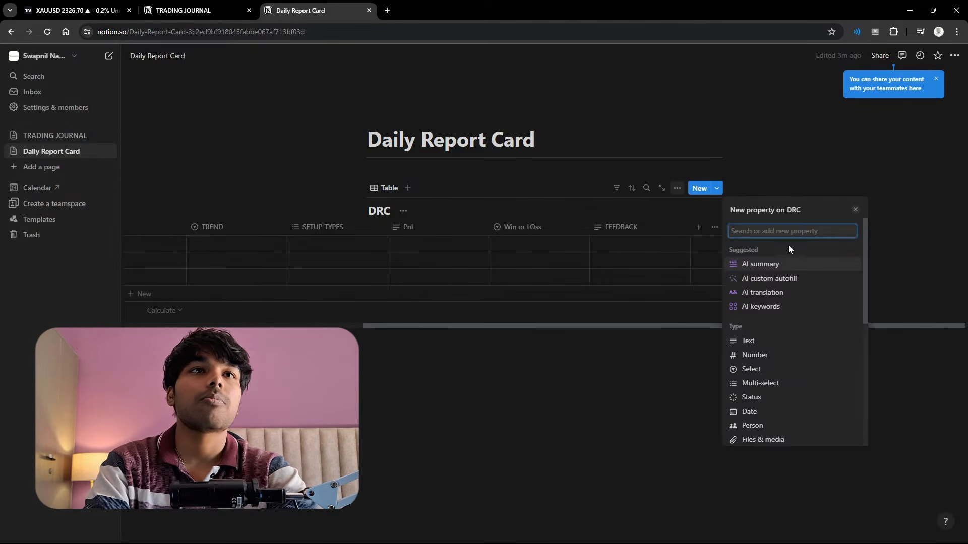
{"action": "left_click", "coordinate": [786, 353]}
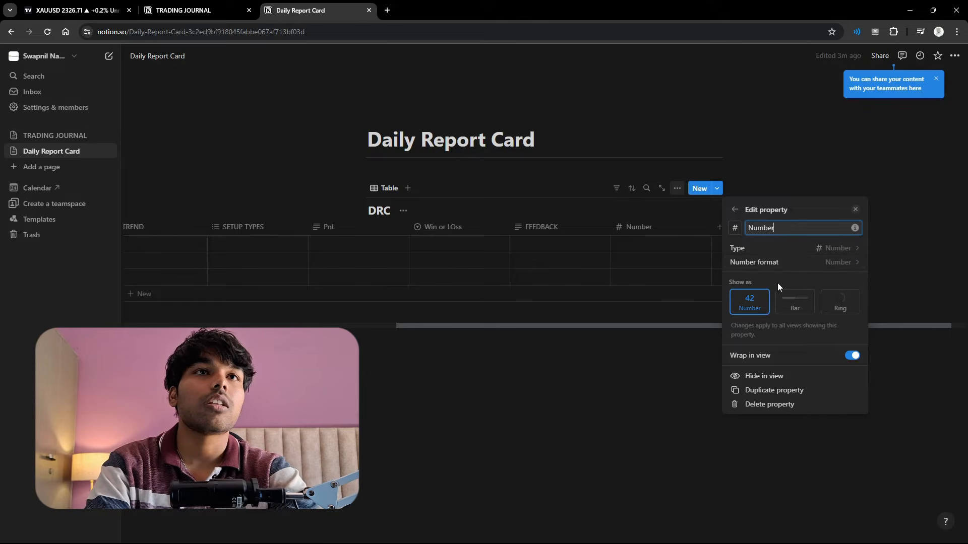
{"action": "left_click", "coordinate": [799, 263]}
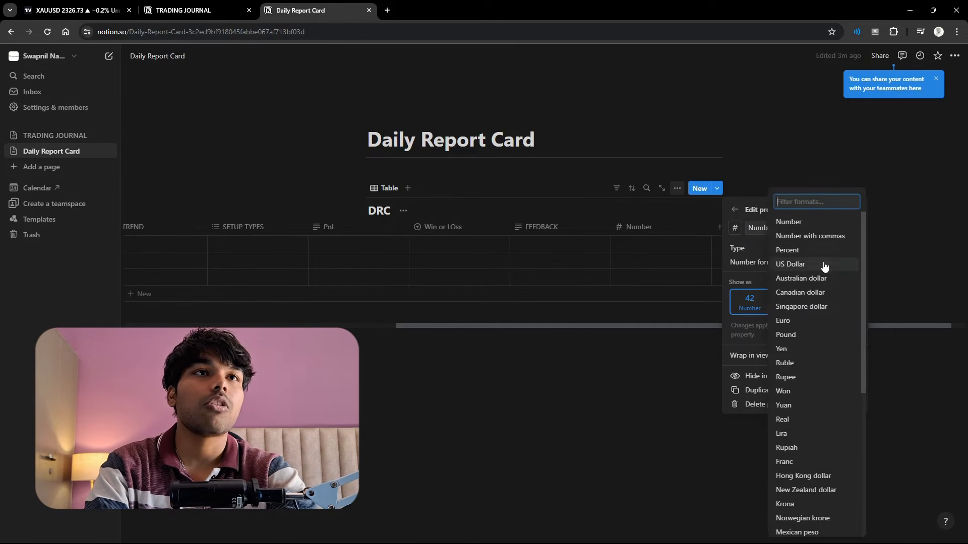
{"action": "left_click", "coordinate": [822, 263]}
{"action": "left_click", "coordinate": [680, 364]}
- Enter 320 in the Number column of the DRC table's first row
{"action": "left_click", "coordinate": [646, 243]}
{"action": "type", "text": "32"}
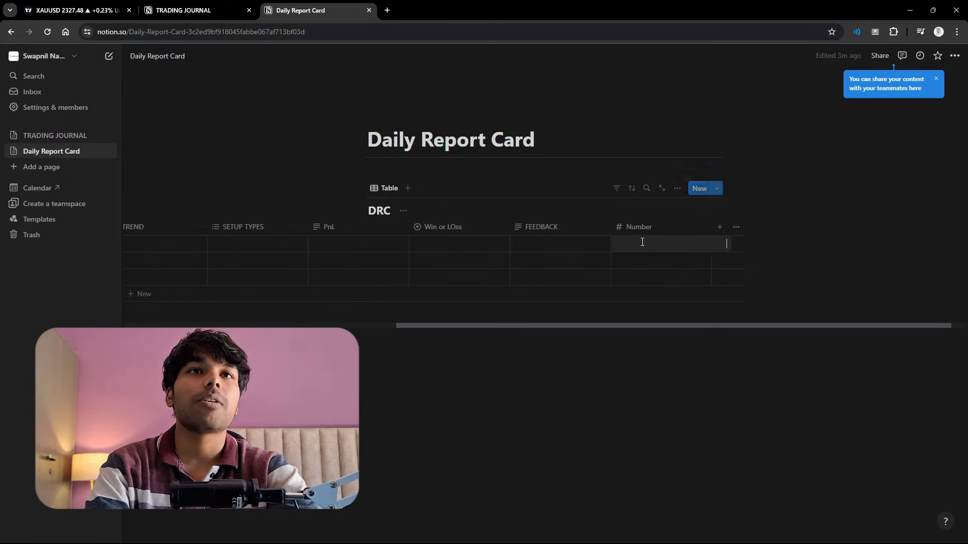
{"action": "type", "text": "0"}
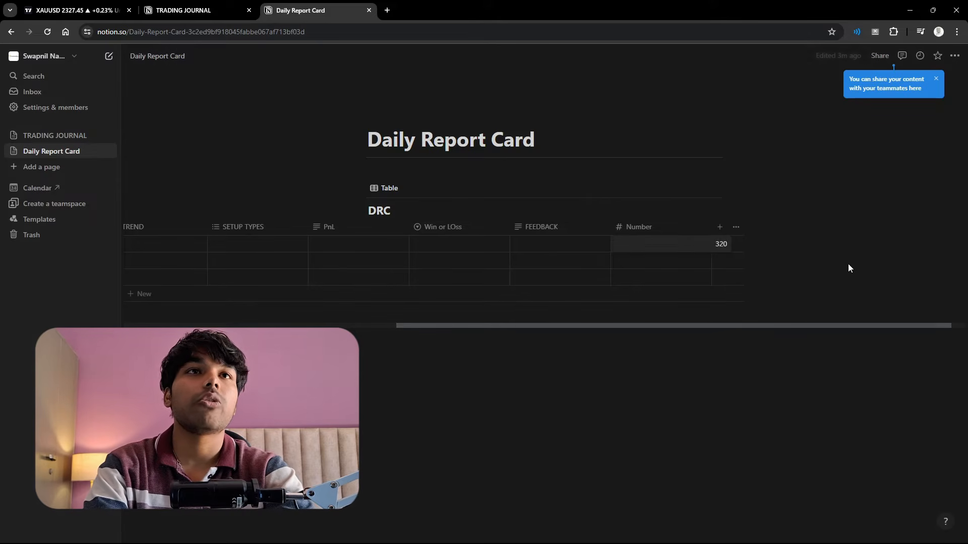
{"action": "key", "text": "Return"}
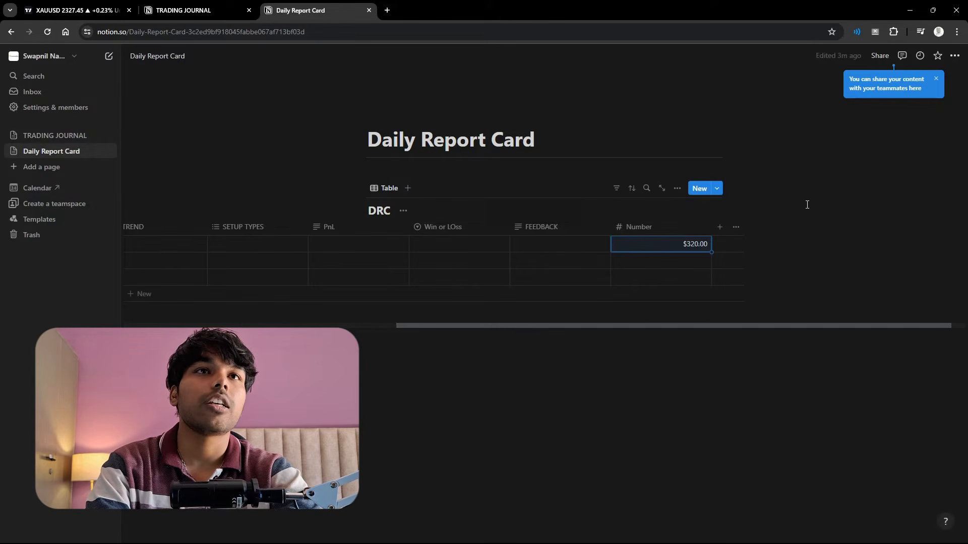
- Add a Files & media property to the DRC table, keeping its default name
{"action": "left_click", "coordinate": [719, 228]}
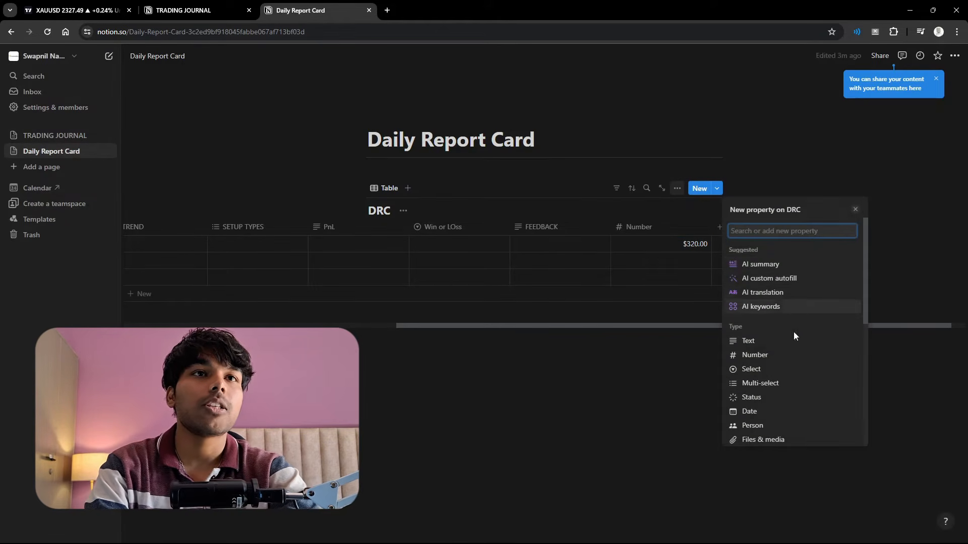
{"action": "scroll", "coordinate": [795, 328], "scroll_direction": "down", "scroll_amount": 3}
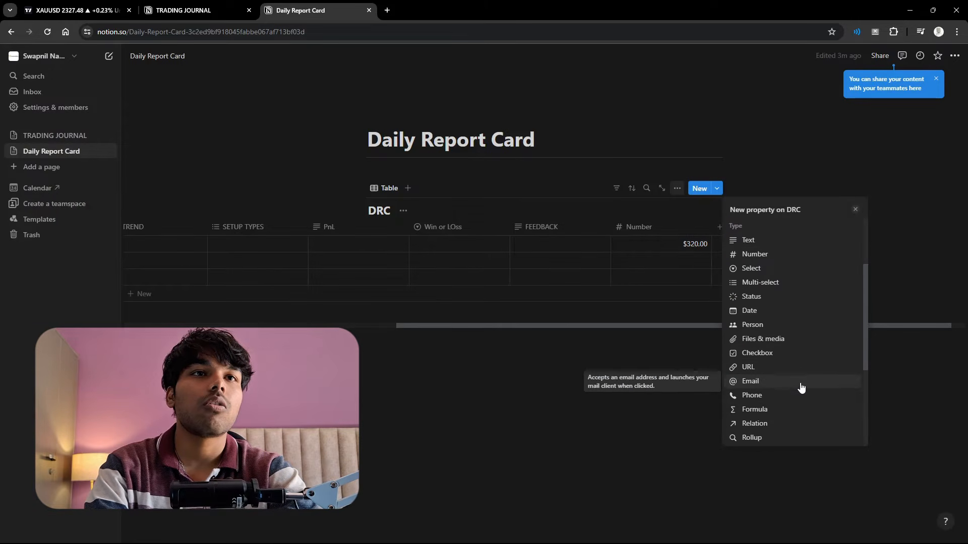
{"action": "scroll", "coordinate": [801, 388], "scroll_direction": "down", "scroll_amount": 3}
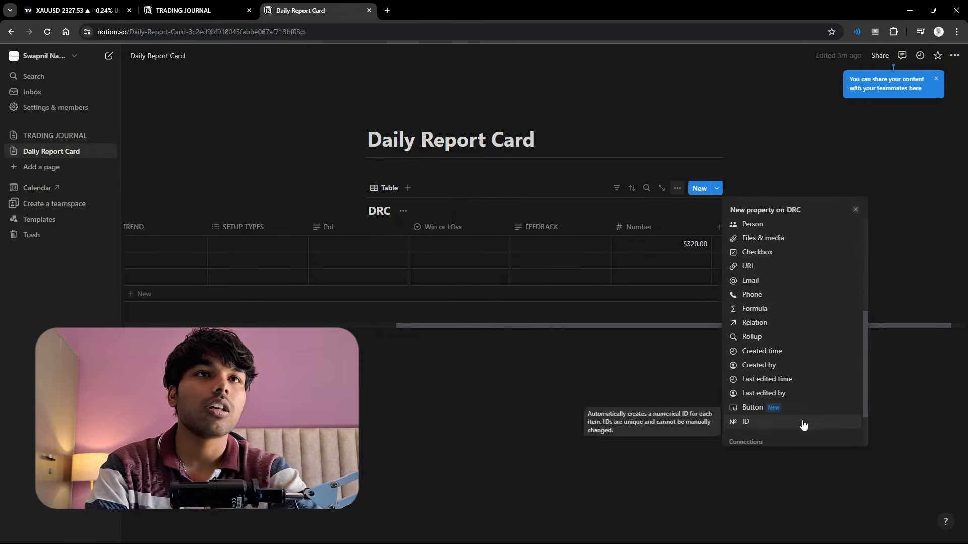
{"action": "scroll", "coordinate": [797, 393], "scroll_direction": "up", "scroll_amount": 1}
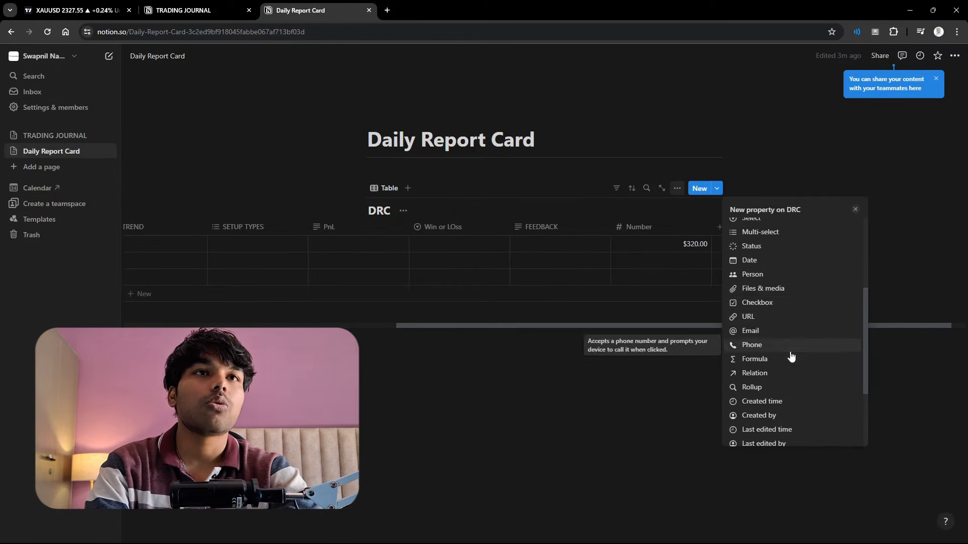
{"action": "left_click", "coordinate": [788, 294]}
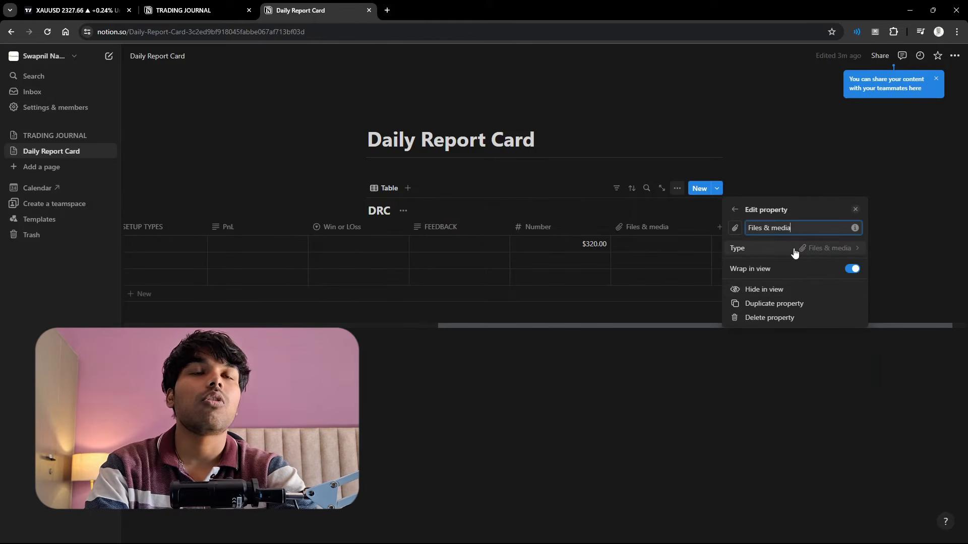
{"action": "left_click", "coordinate": [910, 275]}
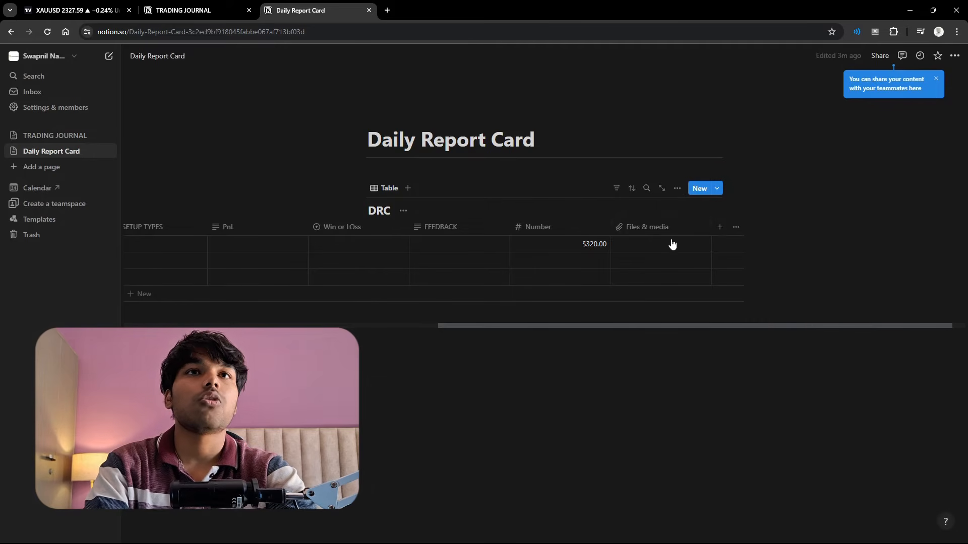
- In the first DRC row, enter GBPUSD as the PAIR and choose BUY as the TREND
{"action": "scroll", "coordinate": [388, 292], "scroll_direction": "left", "scroll_amount": 10}
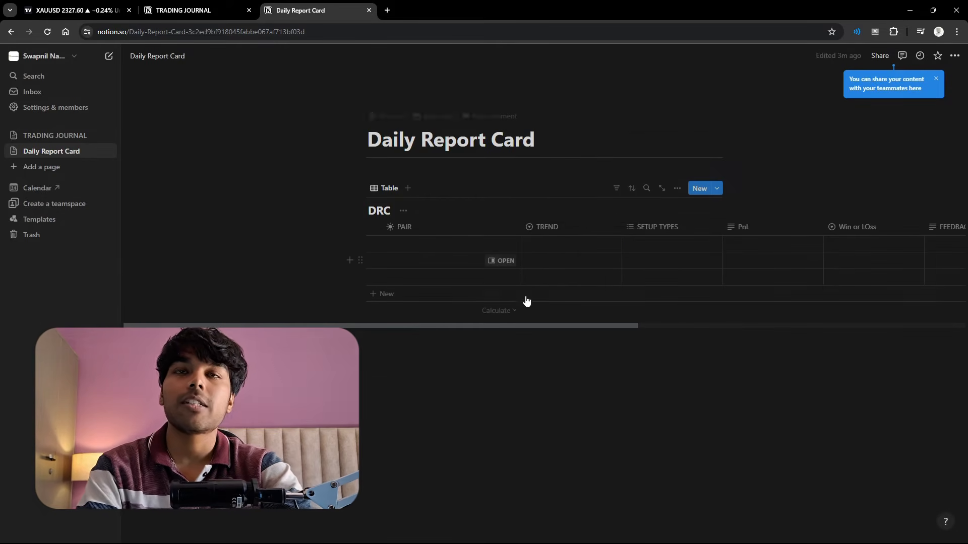
{"action": "left_click", "coordinate": [433, 246]}
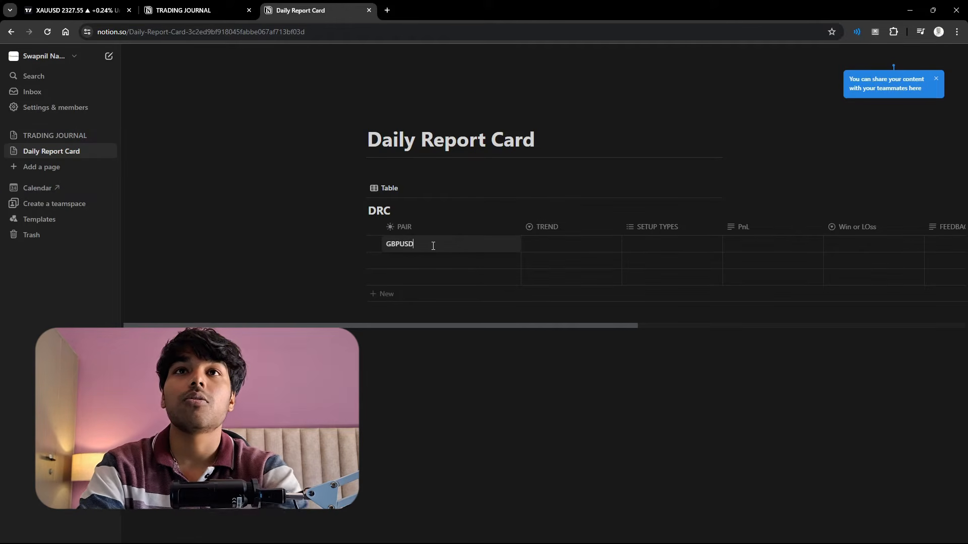
{"action": "type", "text": "GBPUSD"}
{"action": "left_click", "coordinate": [580, 245]}
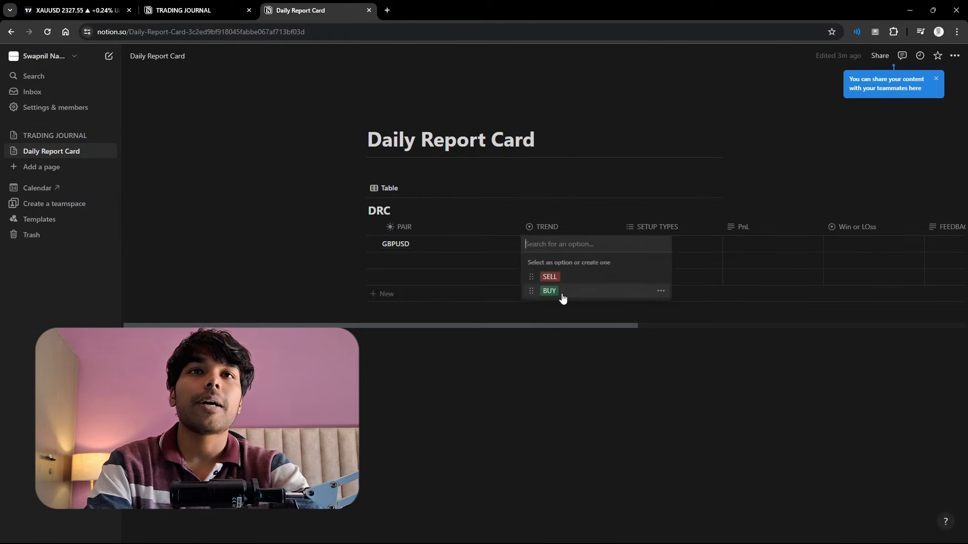
{"action": "left_click", "coordinate": [563, 292]}
- Assign TYPE A+ under SETUP TYPES to the GBPUSD row and enter 1.36% as its PnL
{"action": "left_click", "coordinate": [649, 247]}
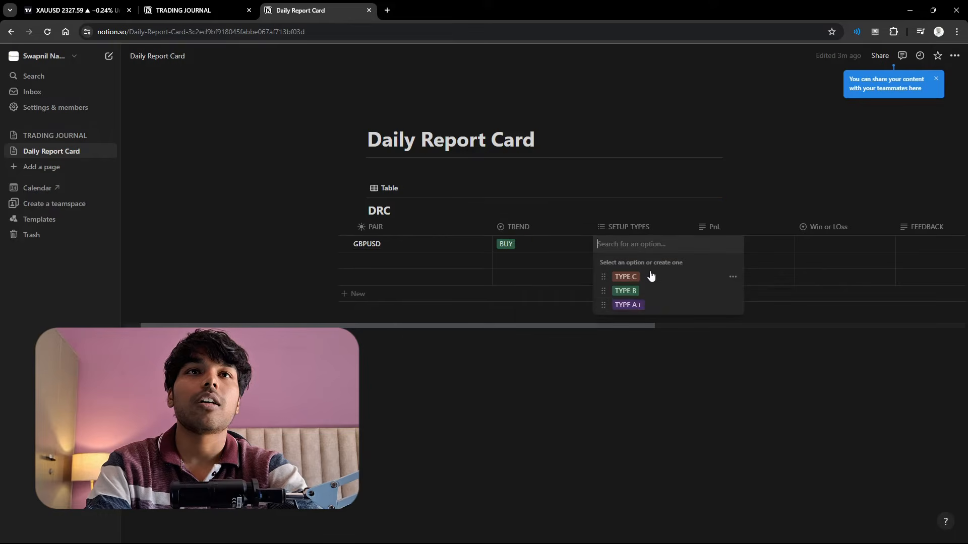
{"action": "left_click", "coordinate": [630, 305]}
{"action": "key", "text": "Escape"}
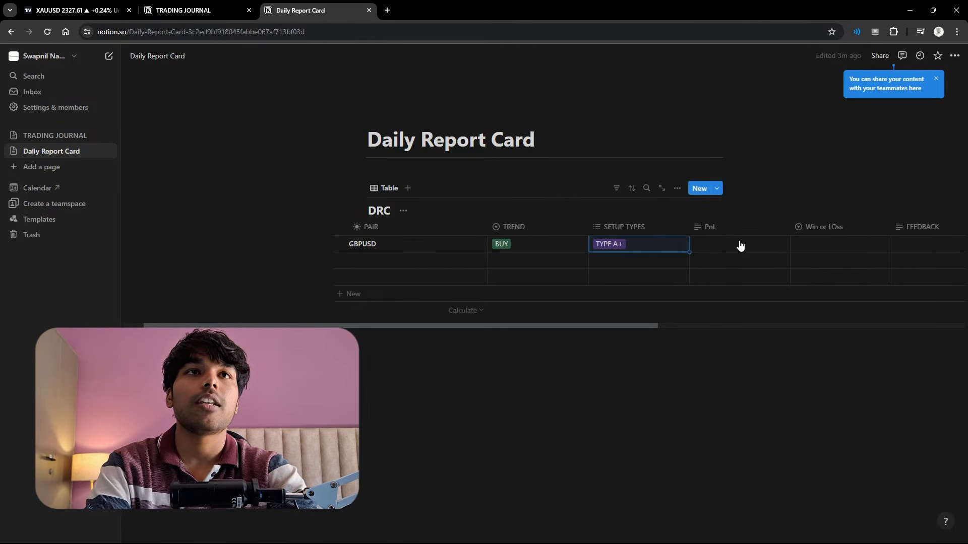
{"action": "left_click", "coordinate": [727, 252]}
{"action": "type", "text": "1.36"}
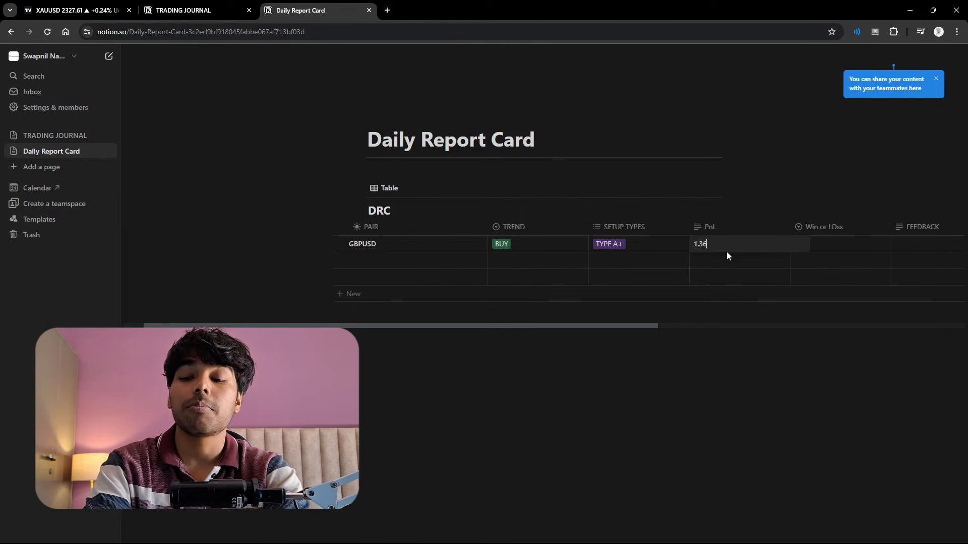
{"action": "type", "text": "%"}
{"action": "key", "text": "Escape"}
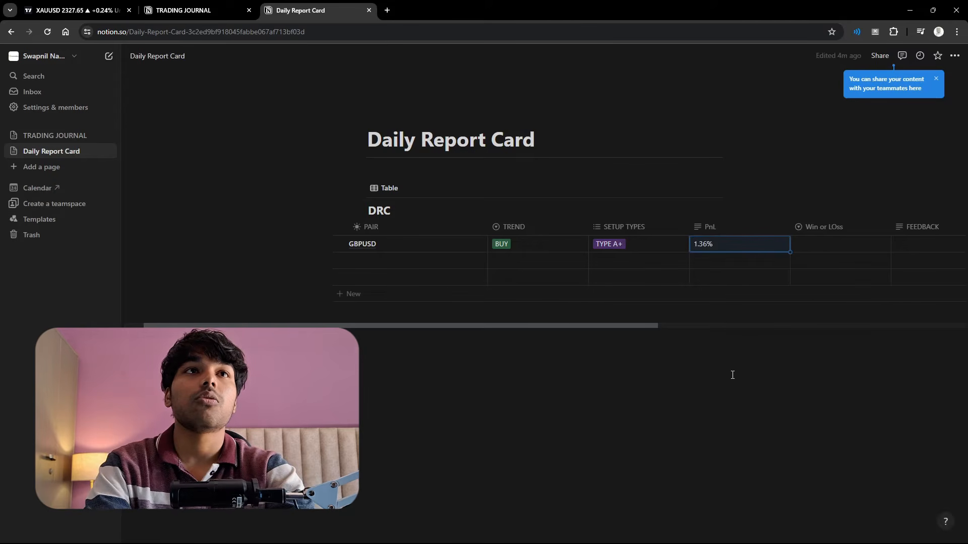
- Mark the GBPUSD row as WIN under Win or LOss and enter the feedback "GOOD TRADE"
{"action": "scroll", "coordinate": [751, 302], "scroll_direction": "right", "scroll_amount": 3}
{"action": "left_click", "coordinate": [725, 245]}
{"action": "left_click", "coordinate": [728, 290]}
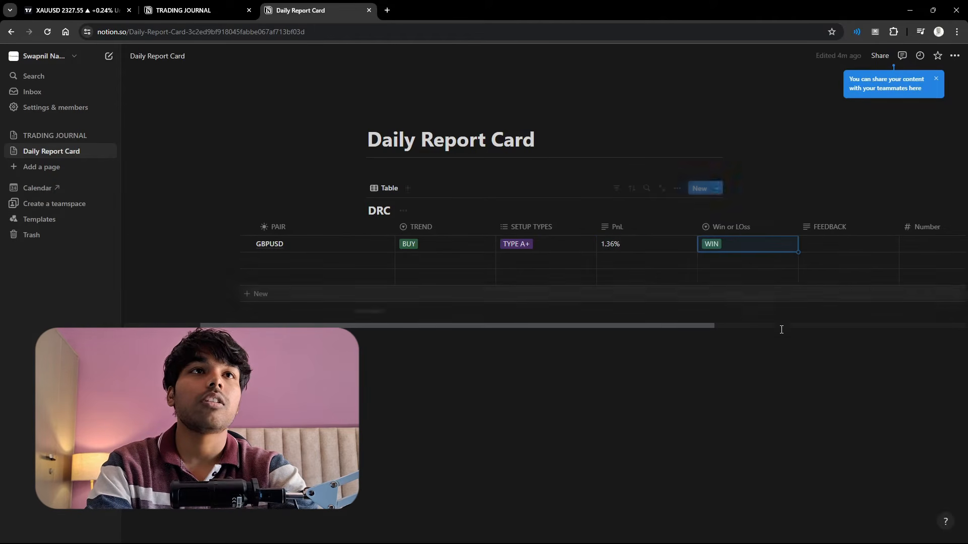
{"action": "scroll", "coordinate": [717, 248], "scroll_direction": "right", "scroll_amount": 3}
{"action": "left_click", "coordinate": [728, 245]}
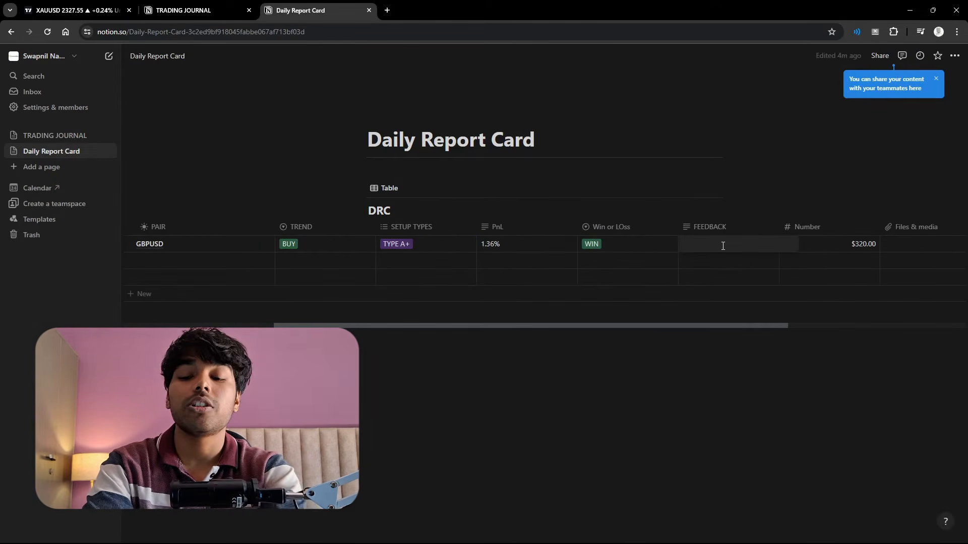
{"action": "type", "text": "GOOD TRADE"}
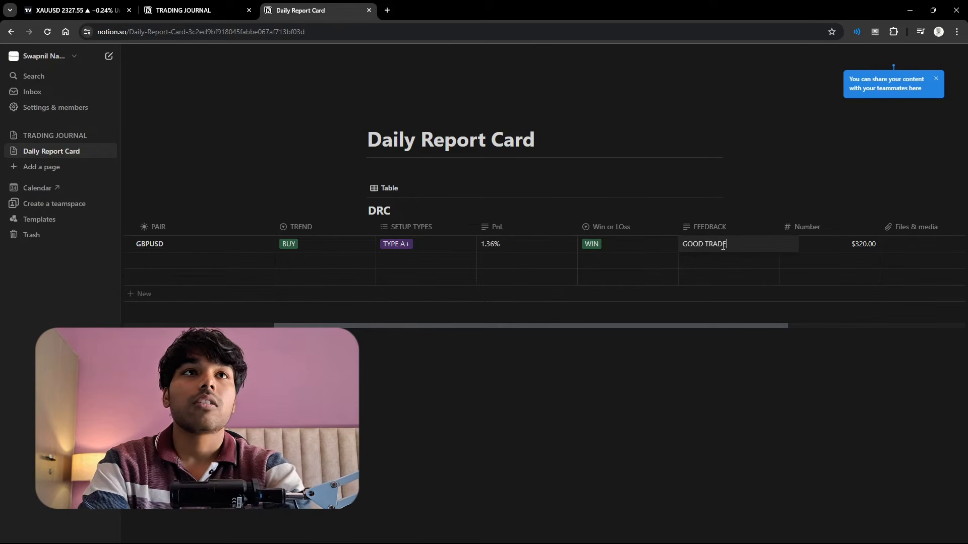
{"action": "key", "text": "Escape"}
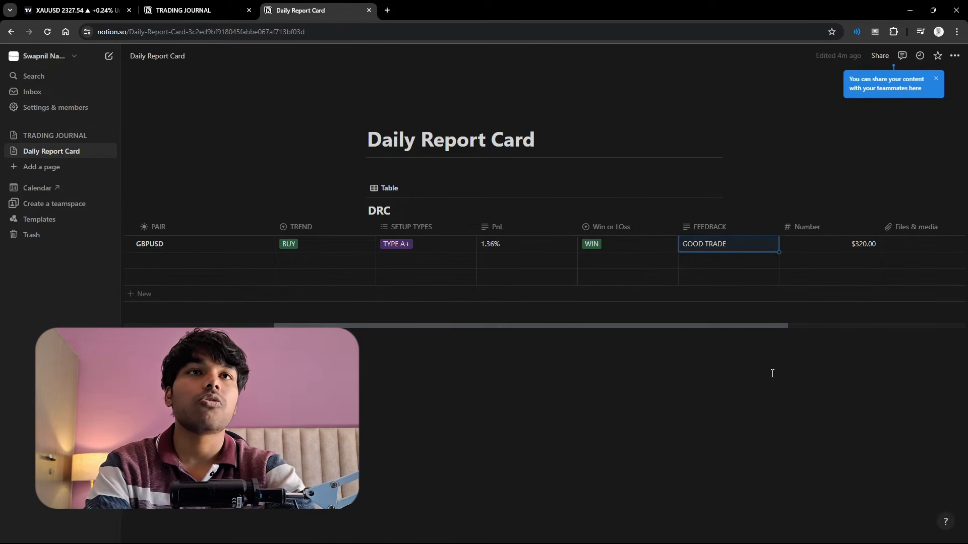
- Switch to TradingView and load the FXCM GBPUSD symbol in the chart
{"action": "scroll", "coordinate": [819, 277], "scroll_direction": "right", "scroll_amount": 2}
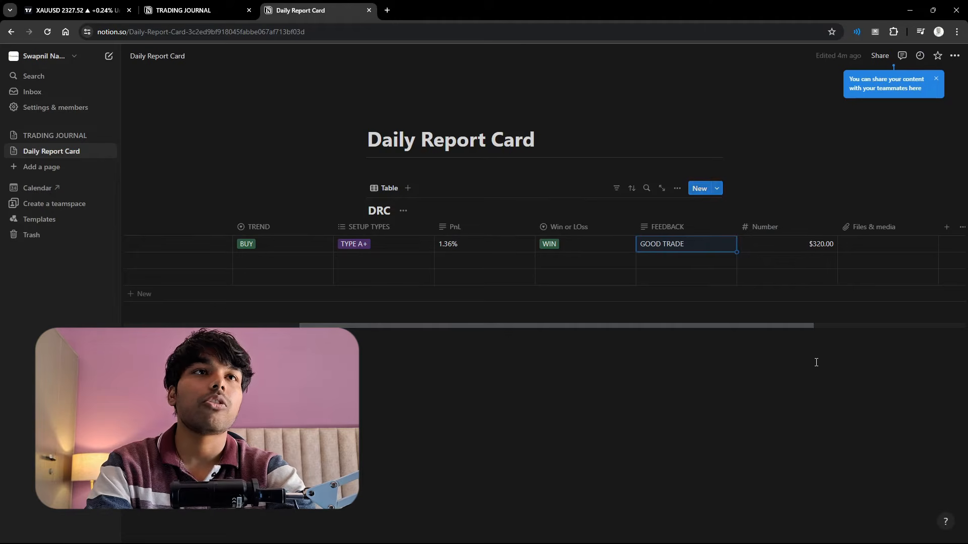
{"action": "scroll", "coordinate": [872, 255], "scroll_direction": "right", "scroll_amount": 1}
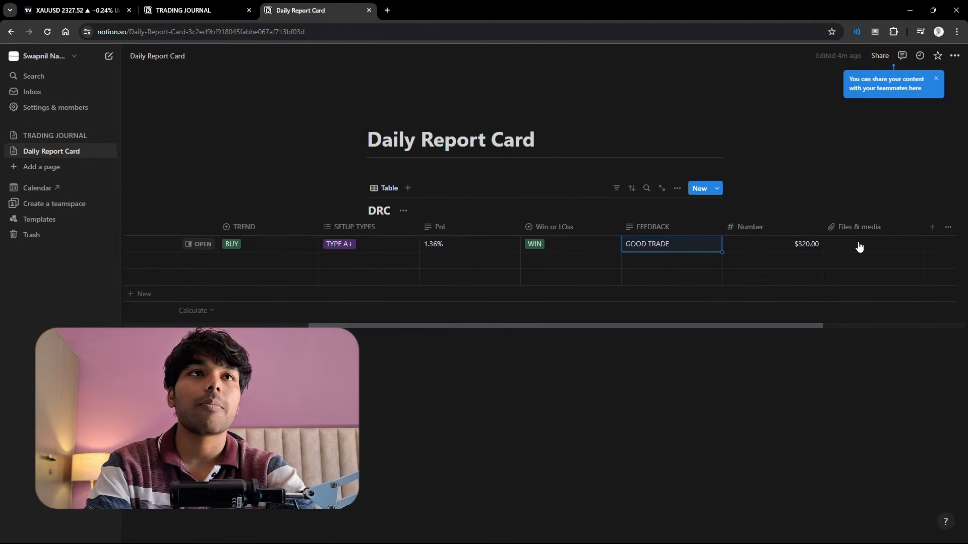
{"action": "left_click", "coordinate": [87, 6]}
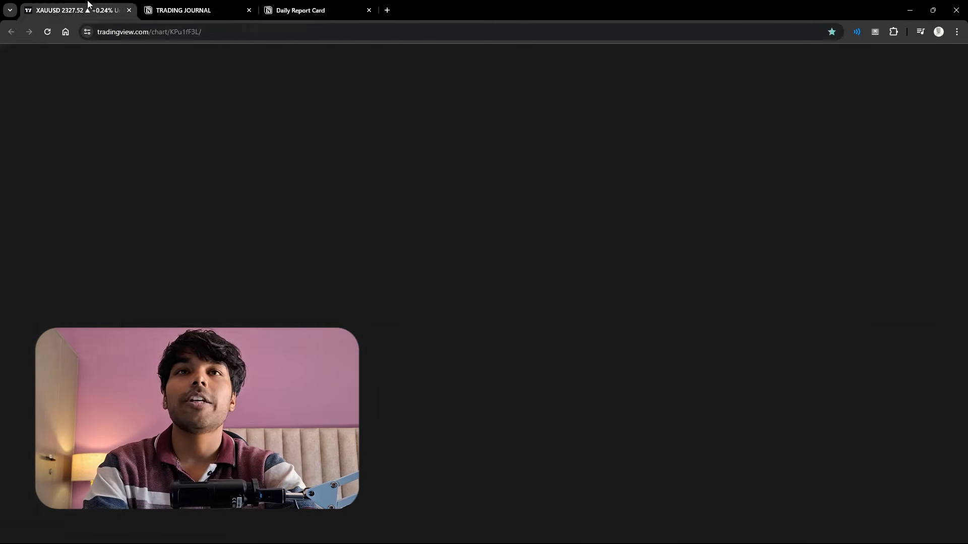
{"action": "type", "text": "GBPUSD"}
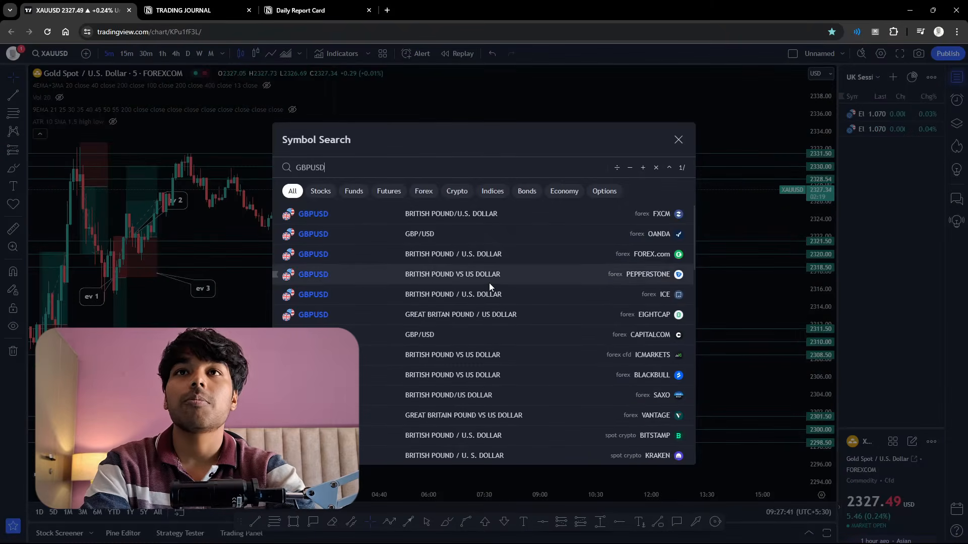
{"action": "left_click", "coordinate": [373, 217]}
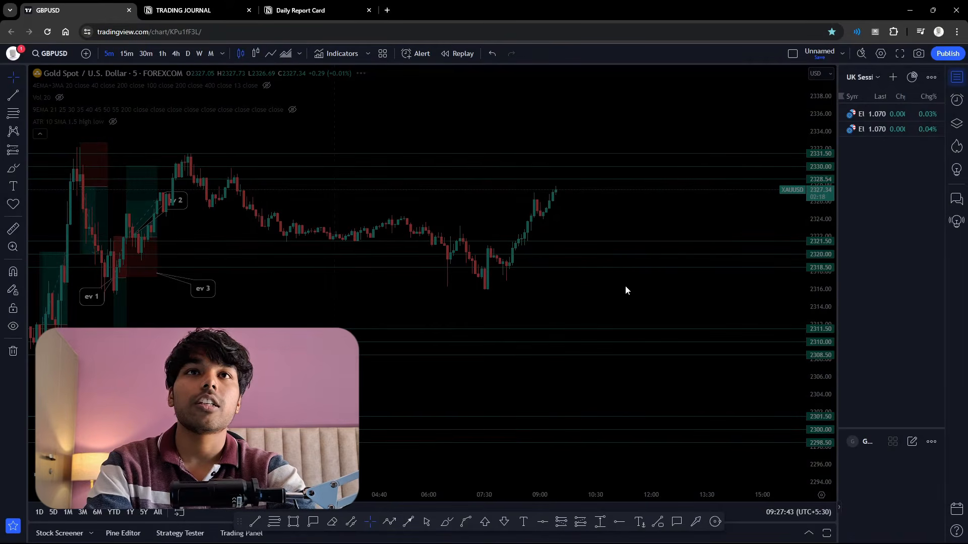
- Reposition the GBPUSD chart and copy a link to its snapshot
{"action": "left_click_drag", "start_coordinate": [645, 261], "coordinate": [601, 338]}
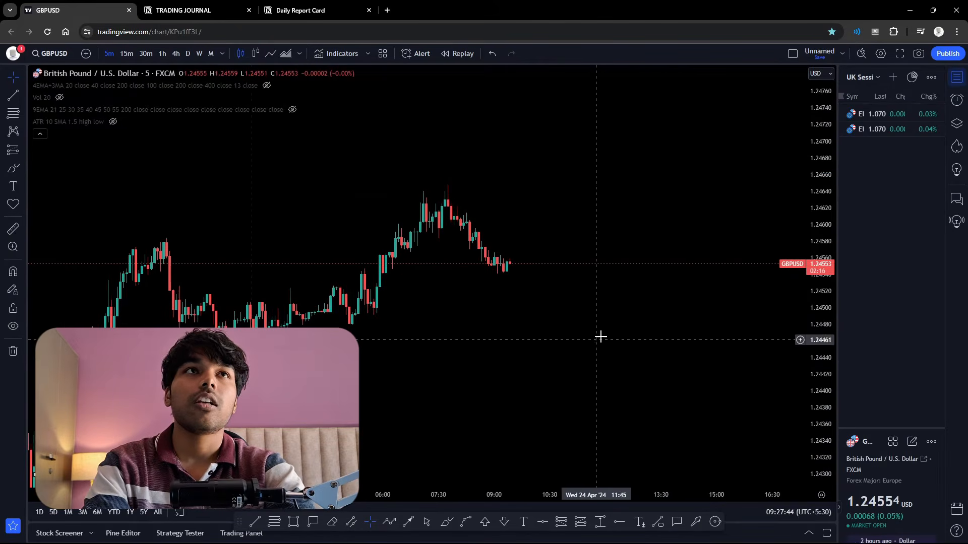
{"action": "left_click", "coordinate": [919, 53]}
{"action": "left_click", "coordinate": [876, 121]}
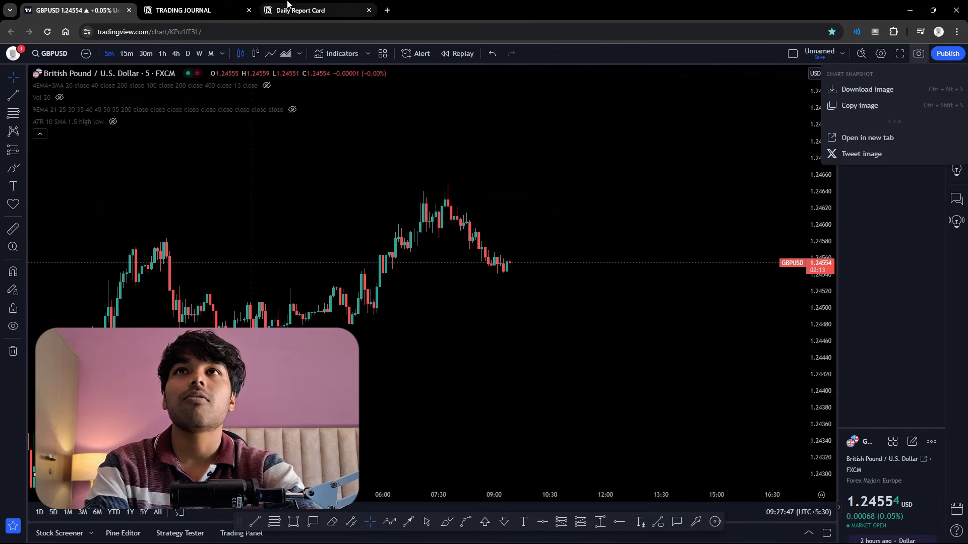
- Return to the Daily Report Card page in Notion and embed the copied TradingView snapshot link in the GBPUSD row's Files & media cell
{"action": "left_click", "coordinate": [222, 9]}
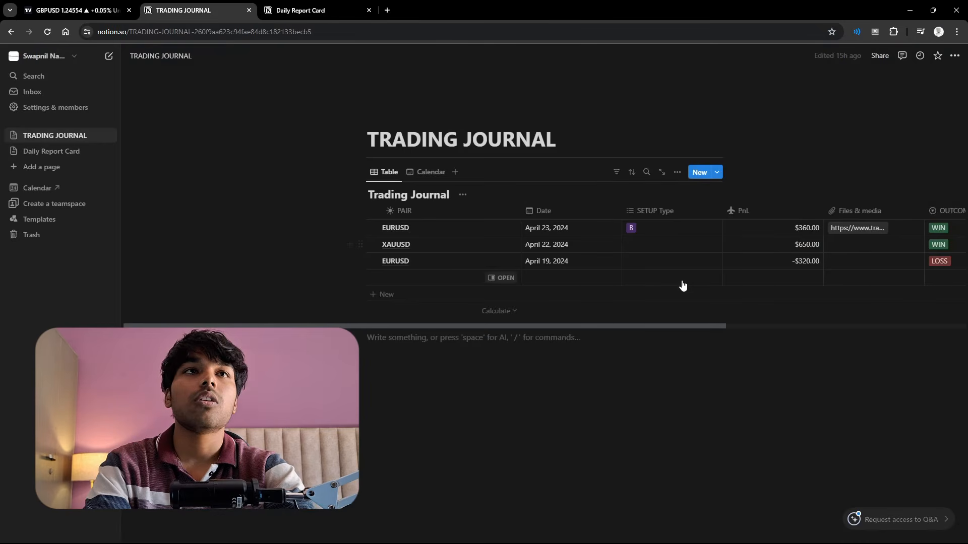
{"action": "left_click", "coordinate": [300, 10]}
{"action": "scroll", "coordinate": [731, 263], "scroll_direction": "right", "scroll_amount": 5}
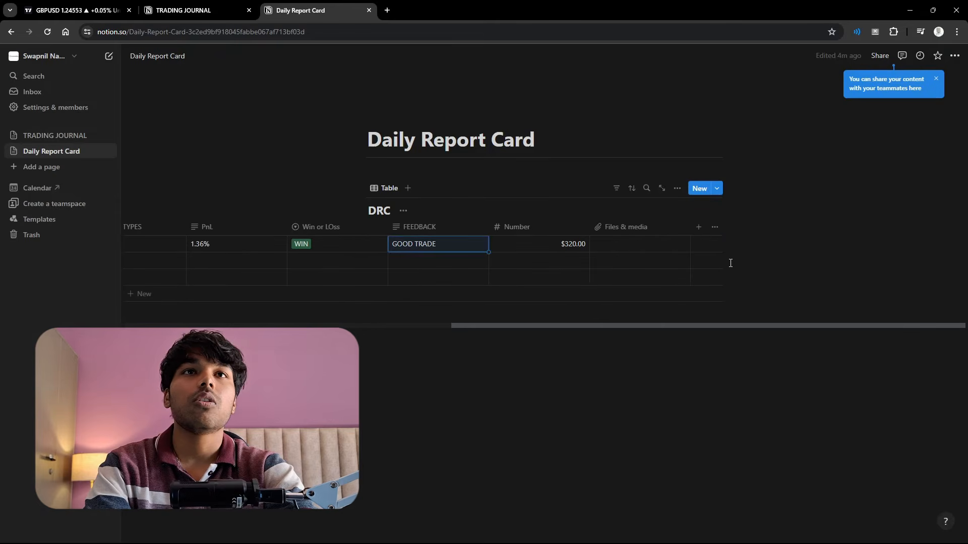
{"action": "left_click", "coordinate": [631, 244]}
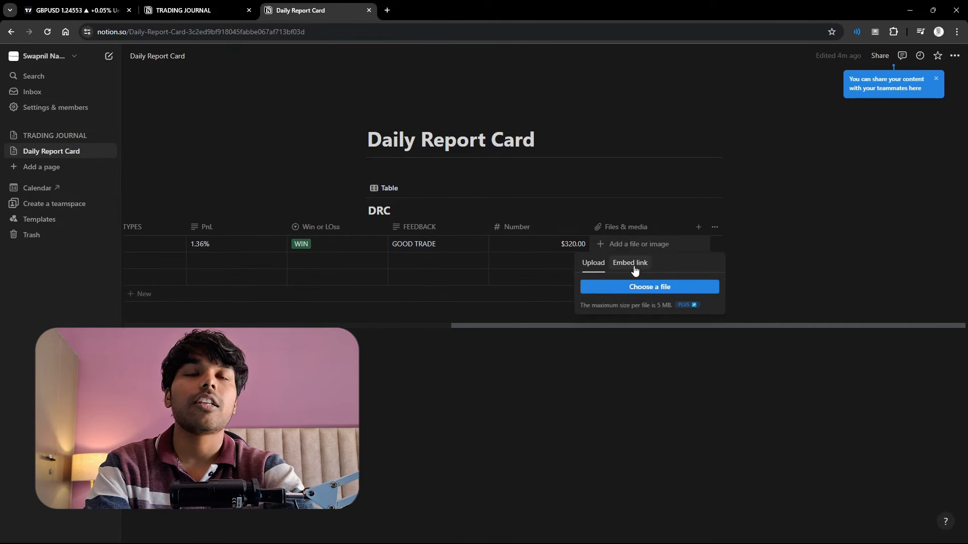
{"action": "left_click", "coordinate": [631, 263]}
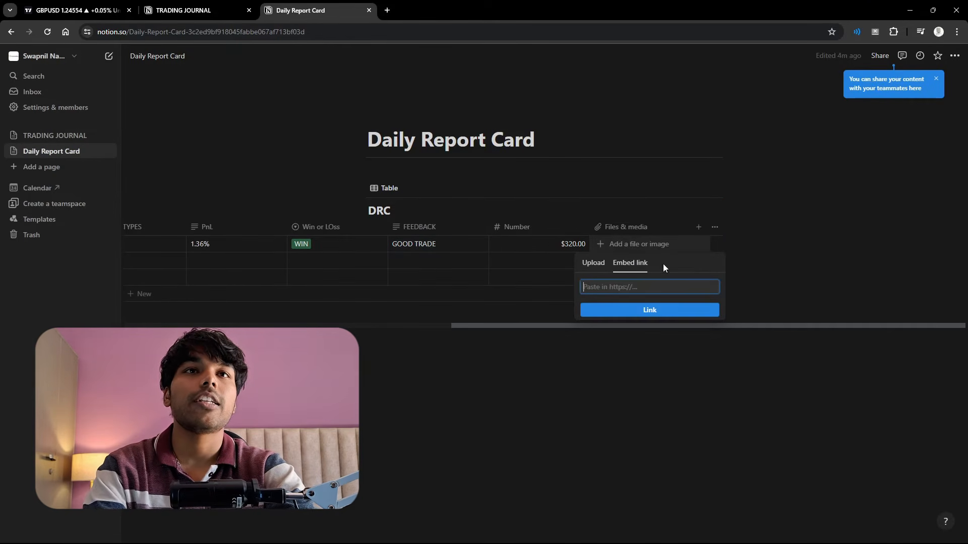
{"action": "key", "text": "ctrl+v"}
{"action": "left_click", "coordinate": [671, 307]}
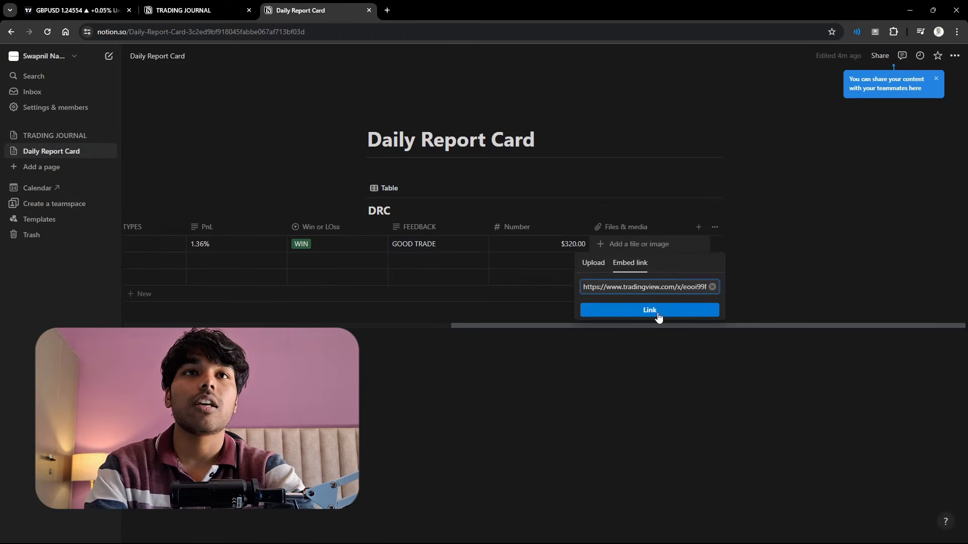
- Open the snapshot link from the GBPUSD row's Files & media cell to check the chart, and return to the Daily Report Card page
{"action": "key", "text": "Escape"}
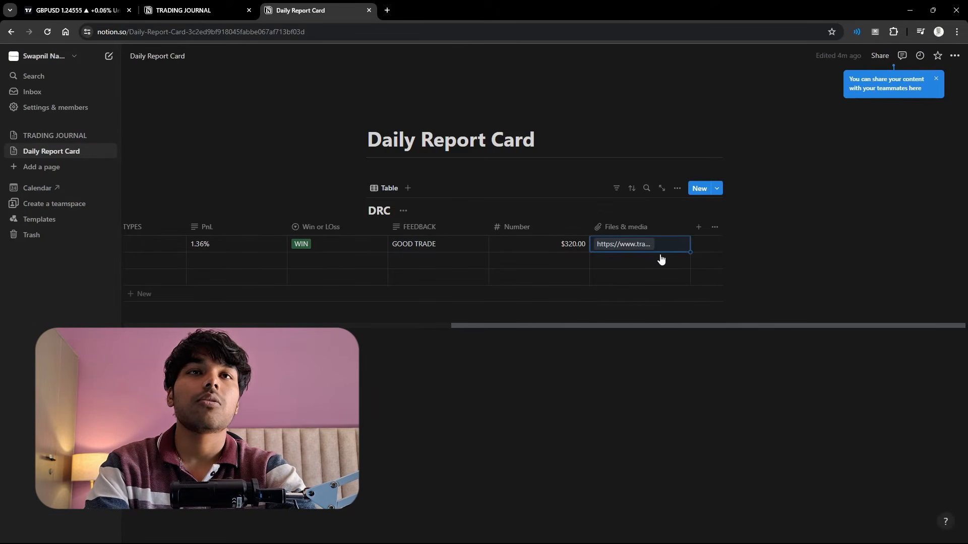
{"action": "left_click", "coordinate": [707, 279]}
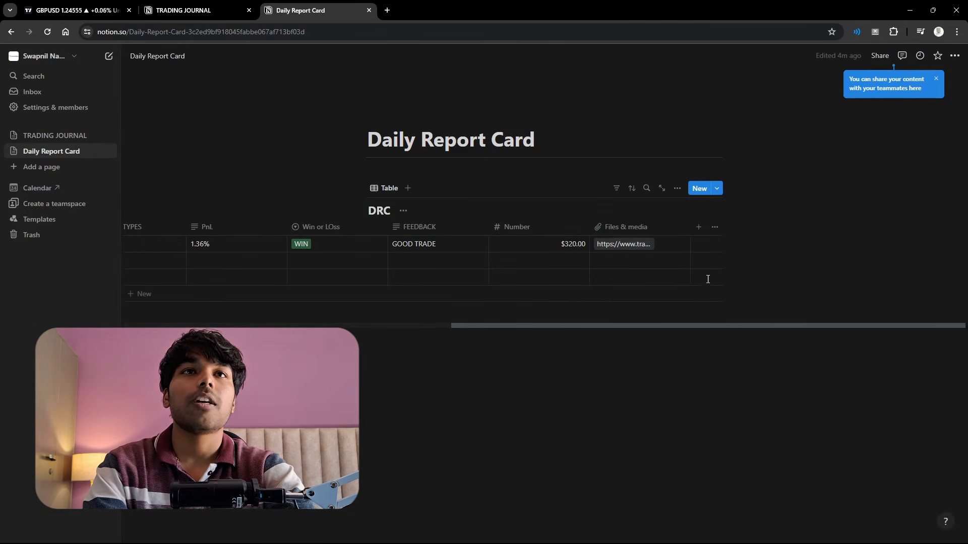
{"action": "left_click", "coordinate": [623, 244]}
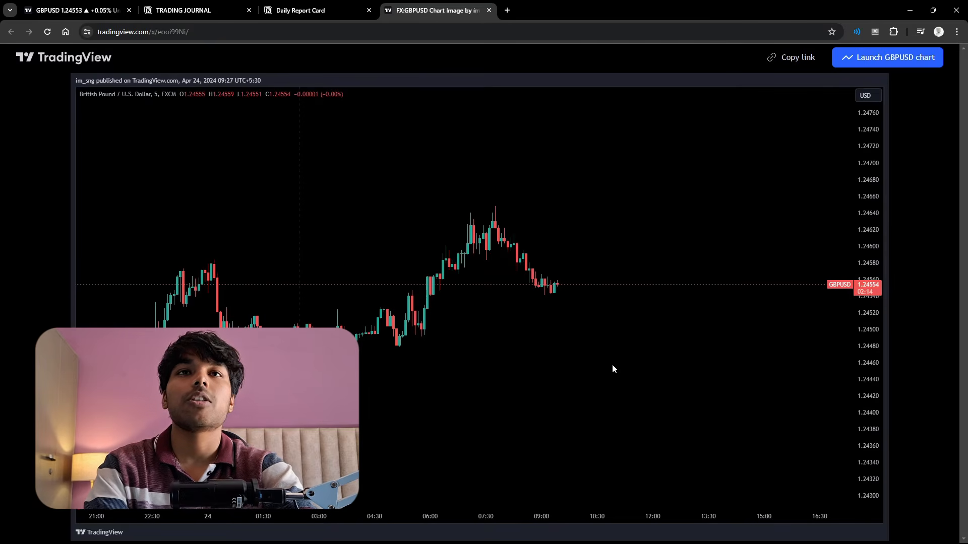
{"action": "left_click", "coordinate": [489, 10]}
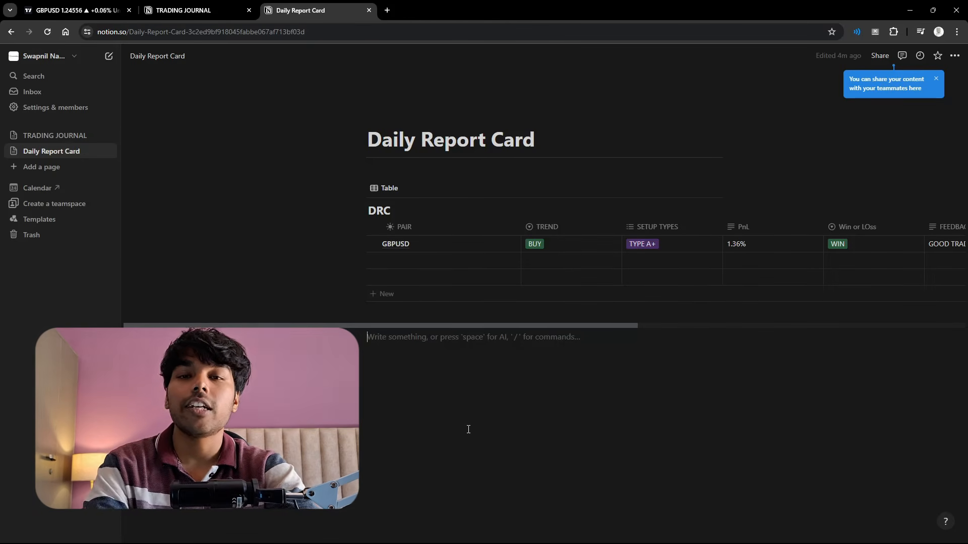
- Add a Calendar view to the DRC database and look over its month layout
{"action": "left_click", "coordinate": [408, 188]}
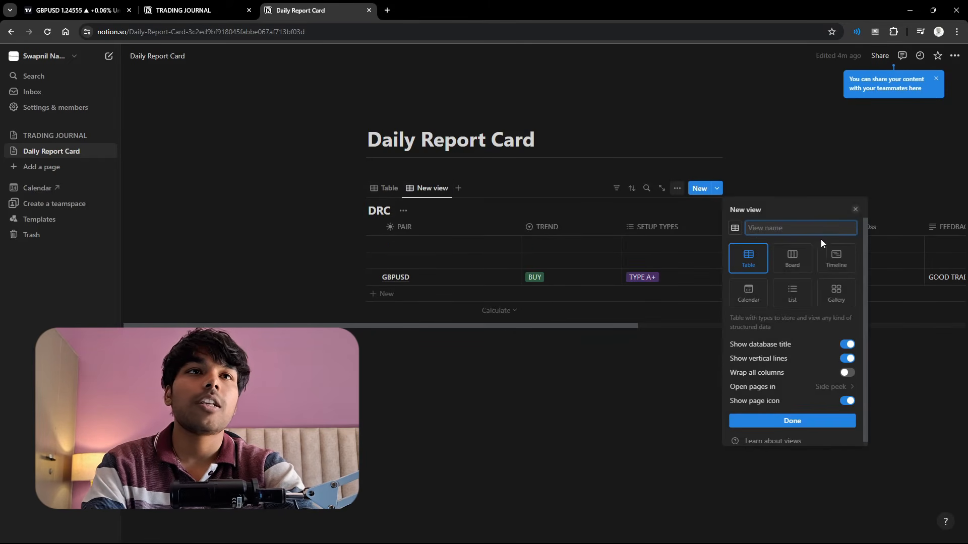
{"action": "left_click", "coordinate": [748, 291]}
{"action": "left_click", "coordinate": [751, 482]}
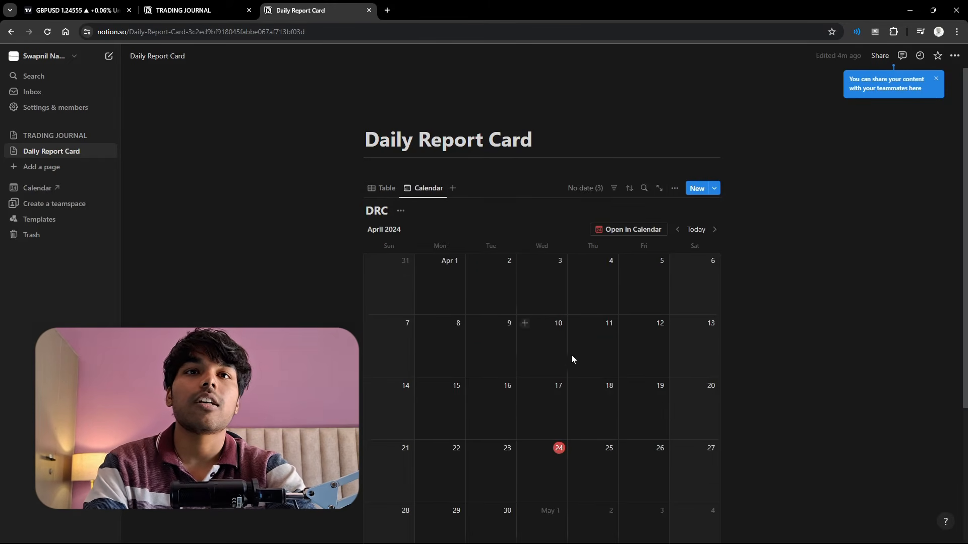
{"action": "scroll", "coordinate": [571, 359], "scroll_direction": "down", "scroll_amount": 2}
{"action": "scroll", "coordinate": [584, 396], "scroll_direction": "up", "scroll_amount": 1}
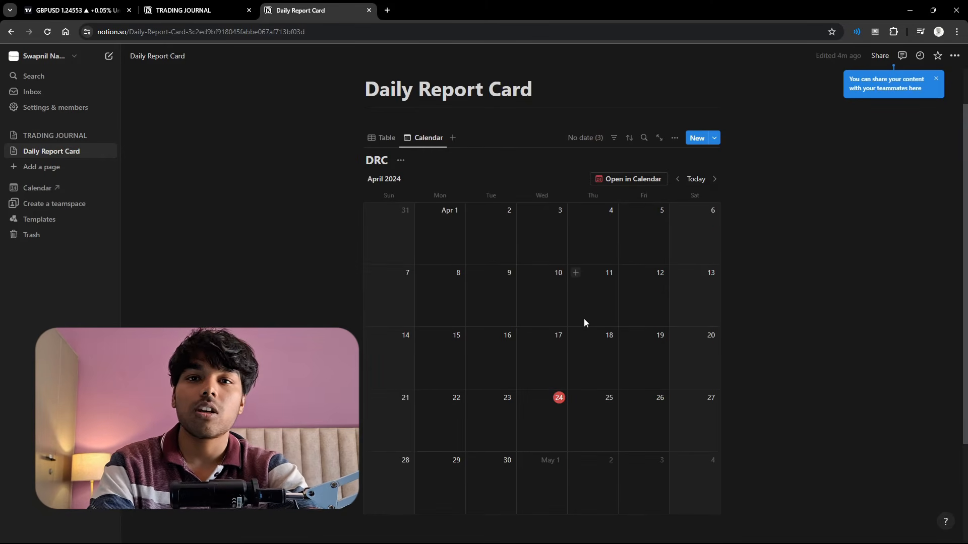
{"action": "scroll", "coordinate": [655, 221], "scroll_direction": "down", "scroll_amount": 2}
{"action": "scroll", "coordinate": [715, 346], "scroll_direction": "up", "scroll_amount": 3}
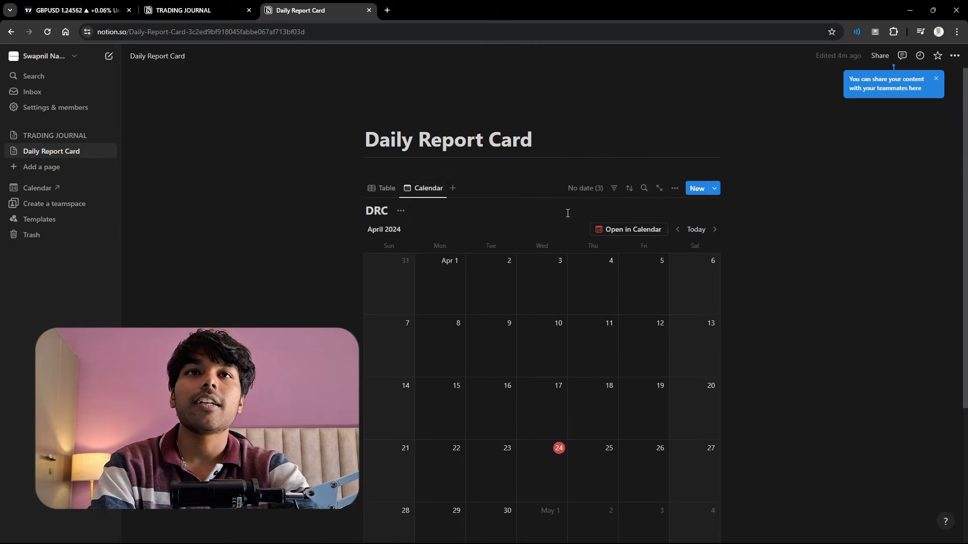
- Return to the DRC Table view and set the GBPUSD row's Date to April 23, 2024
{"action": "left_click", "coordinate": [398, 195]}
{"action": "scroll", "coordinate": [770, 268], "scroll_direction": "right", "scroll_amount": 5}
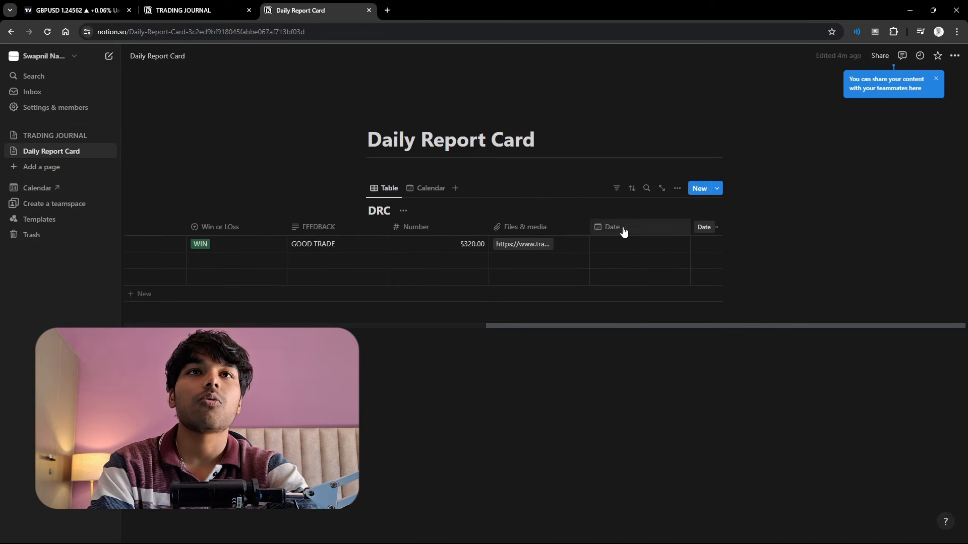
{"action": "left_click", "coordinate": [630, 247]}
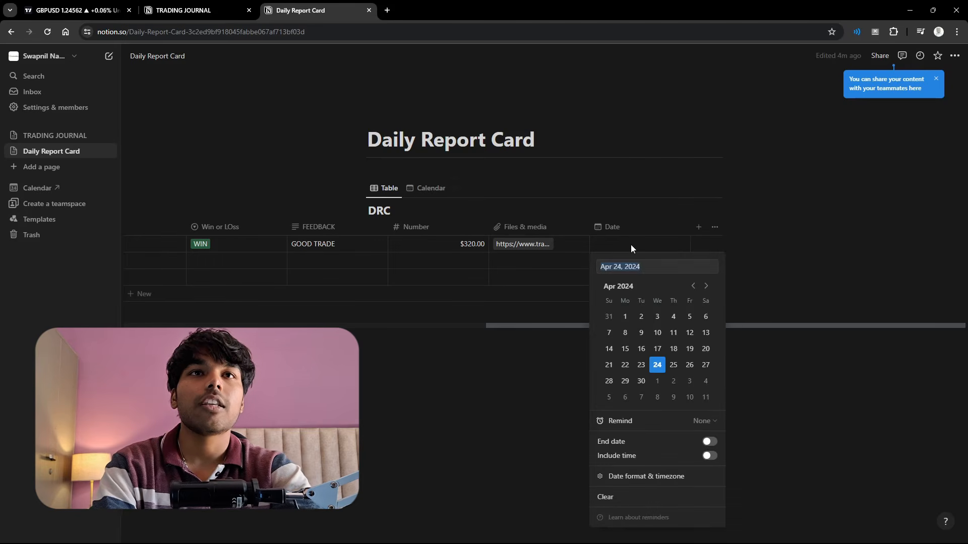
{"action": "left_click", "coordinate": [641, 364]}
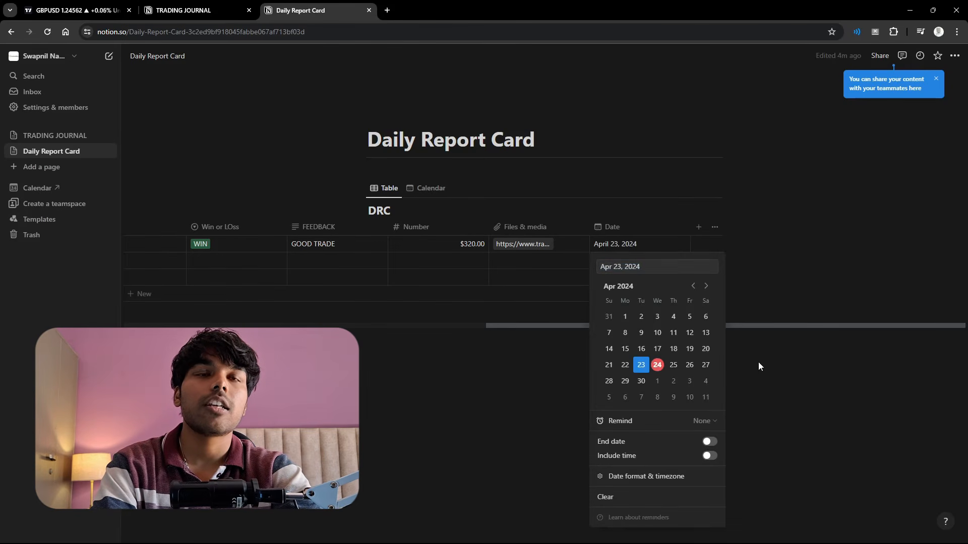
{"action": "left_click", "coordinate": [764, 410]}
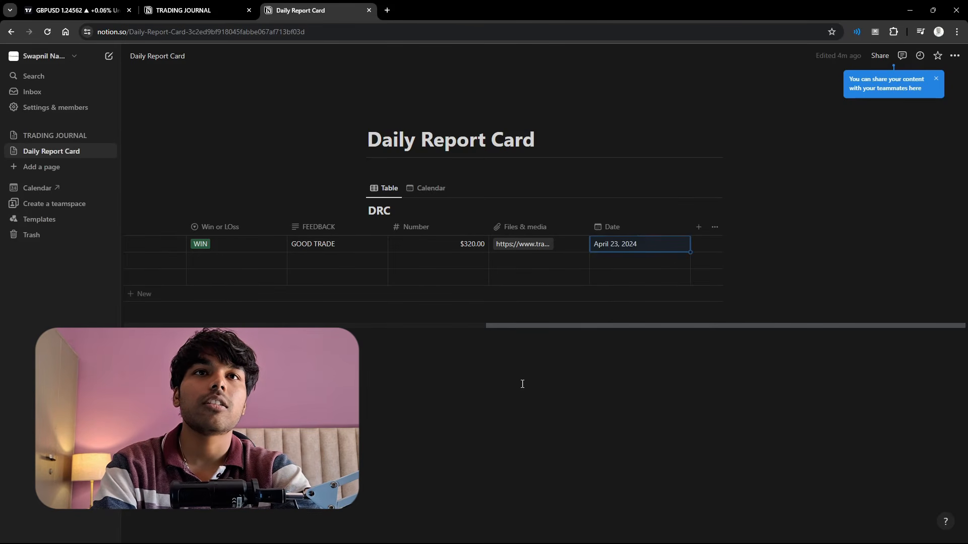
- Switch to the DRC Calendar view and show the PnL and Number properties on its entries
{"action": "left_click", "coordinate": [435, 188]}
{"action": "scroll", "coordinate": [743, 385], "scroll_direction": "down", "scroll_amount": 3}
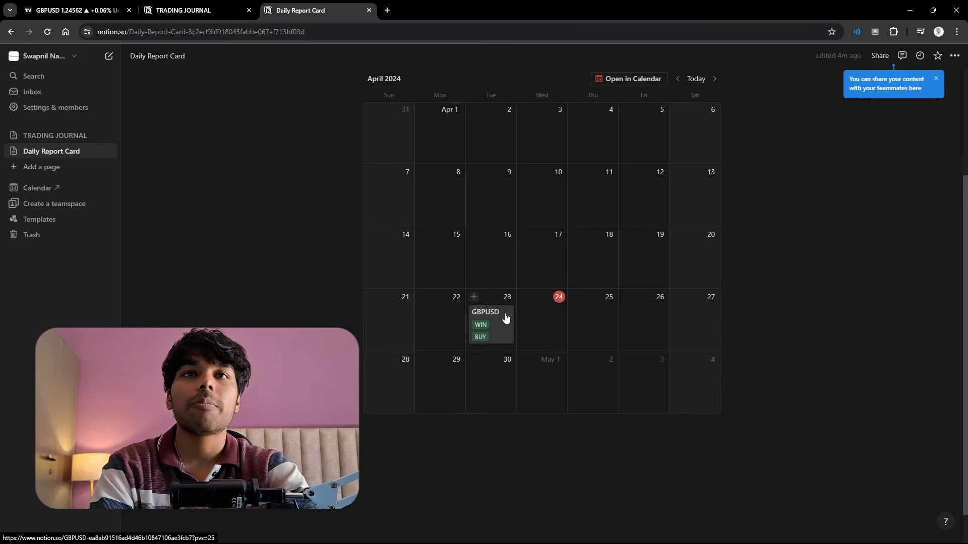
{"action": "scroll", "coordinate": [588, 319], "scroll_direction": "up", "scroll_amount": 2}
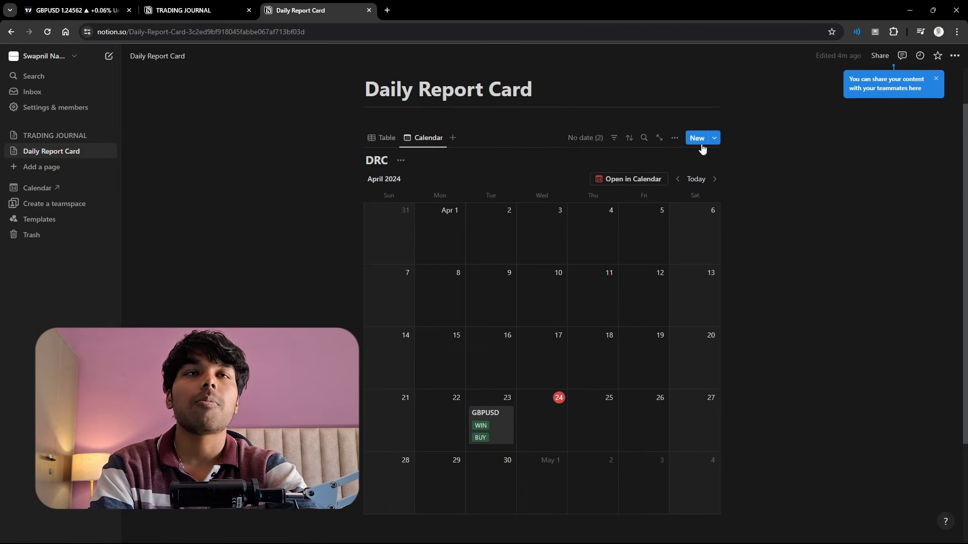
{"action": "left_click", "coordinate": [678, 143]}
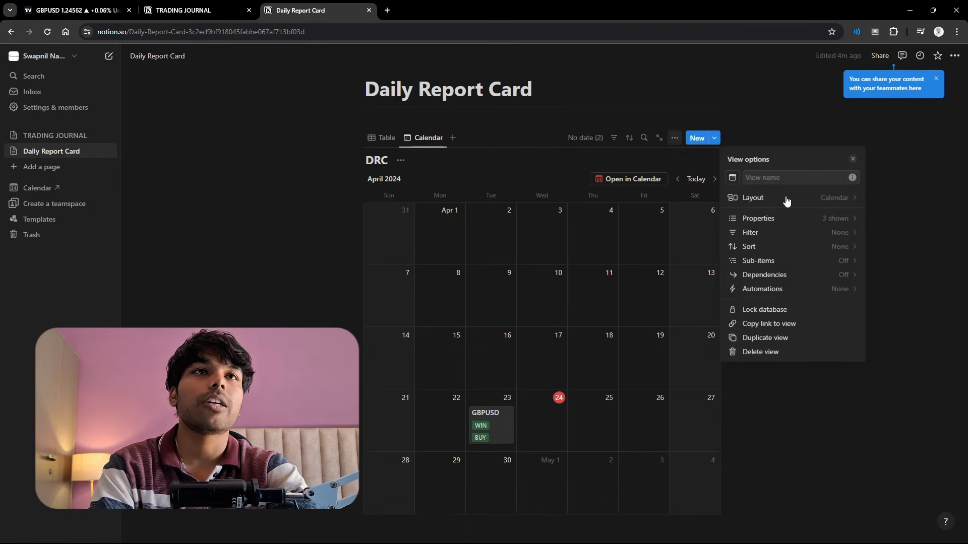
{"action": "left_click", "coordinate": [784, 219]}
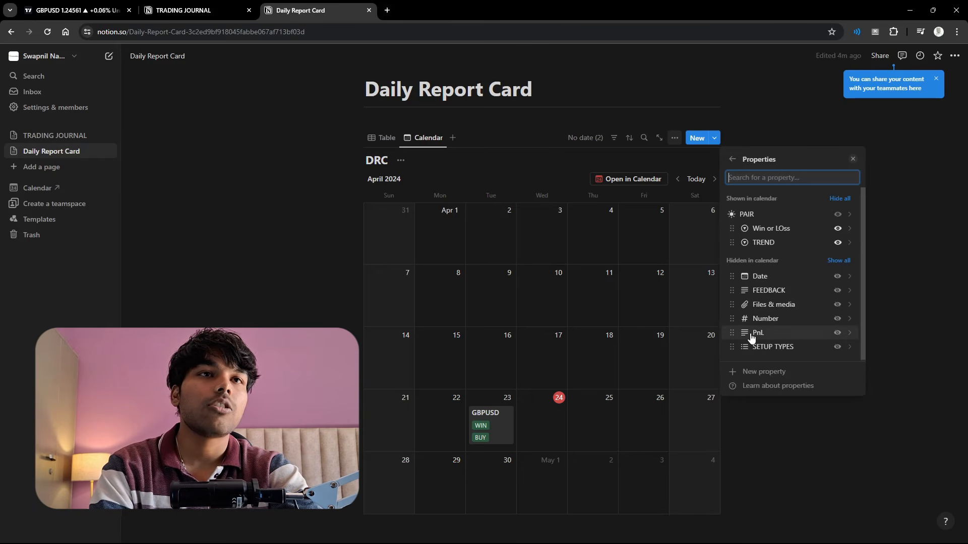
{"action": "left_click", "coordinate": [837, 333]}
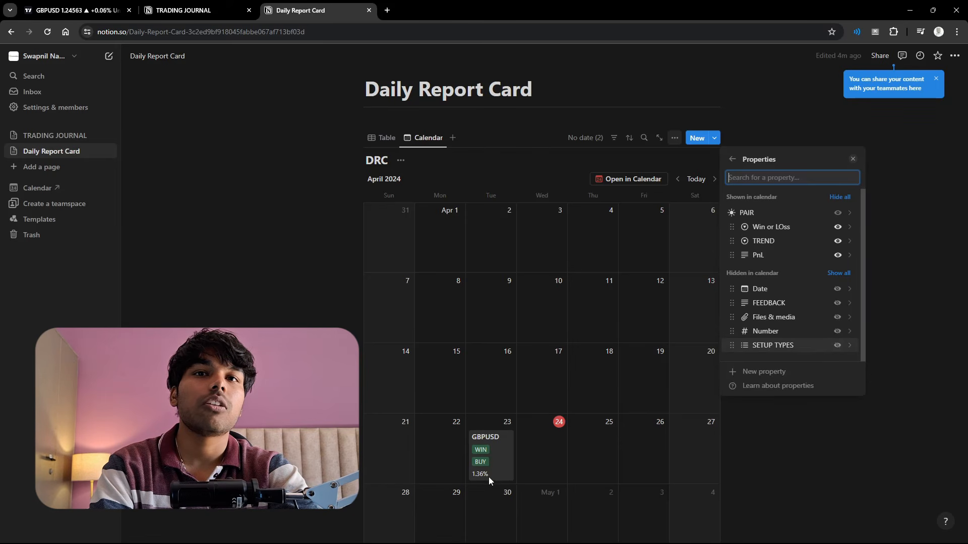
{"action": "left_click", "coordinate": [837, 331]}
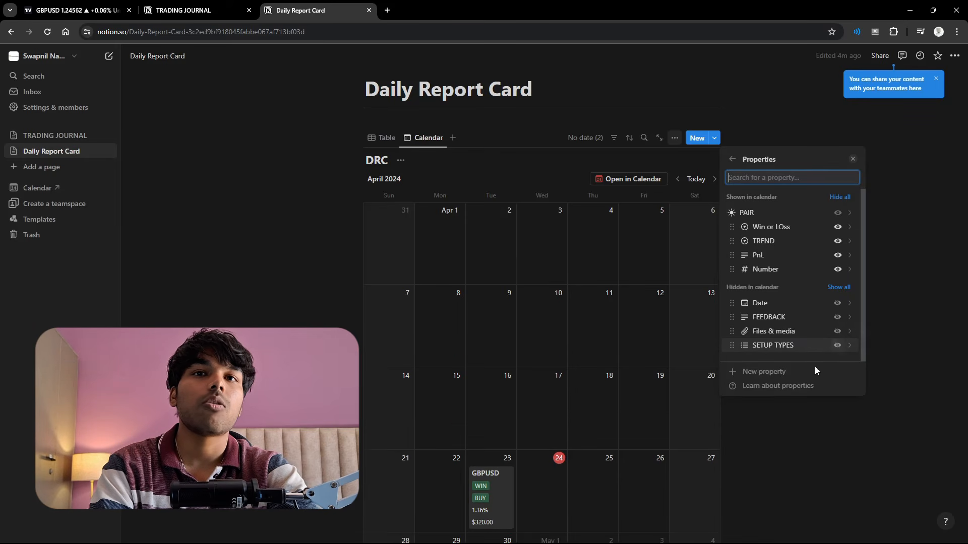
{"action": "left_click", "coordinate": [840, 439]}
{"action": "scroll", "coordinate": [832, 423], "scroll_direction": "down", "scroll_amount": 5}
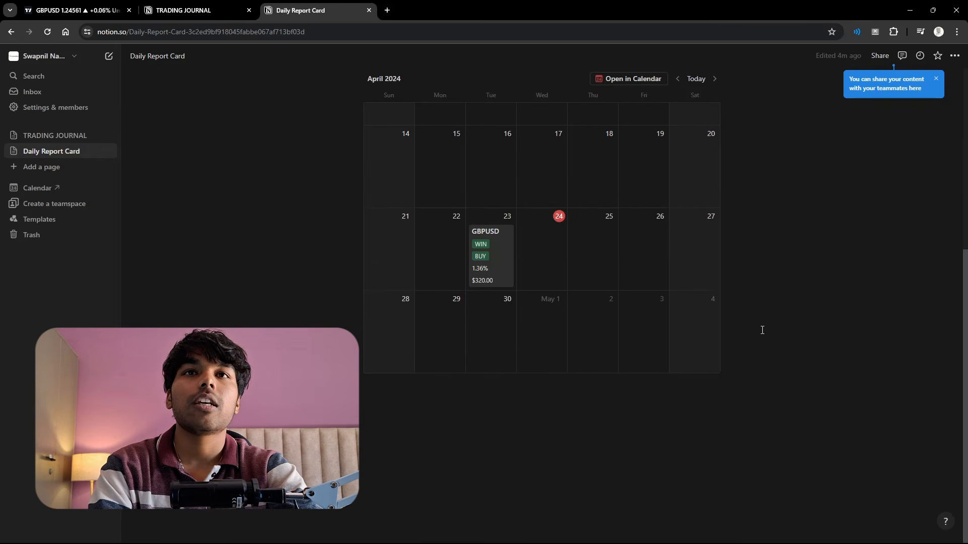